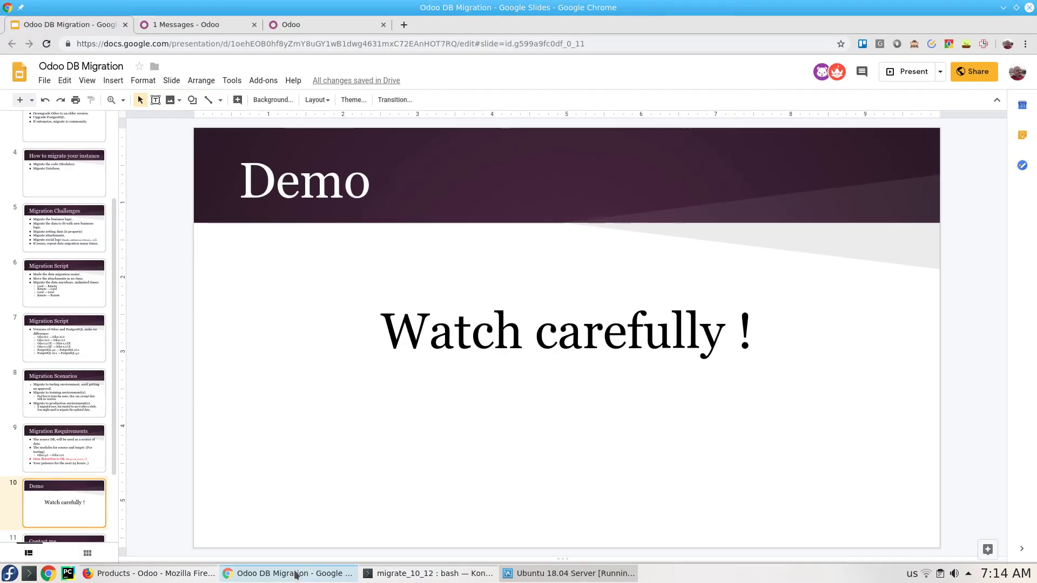
Step: Confirm in Settings that the local instance runs Odoo 12.0 Community Edition
click(230, 24)
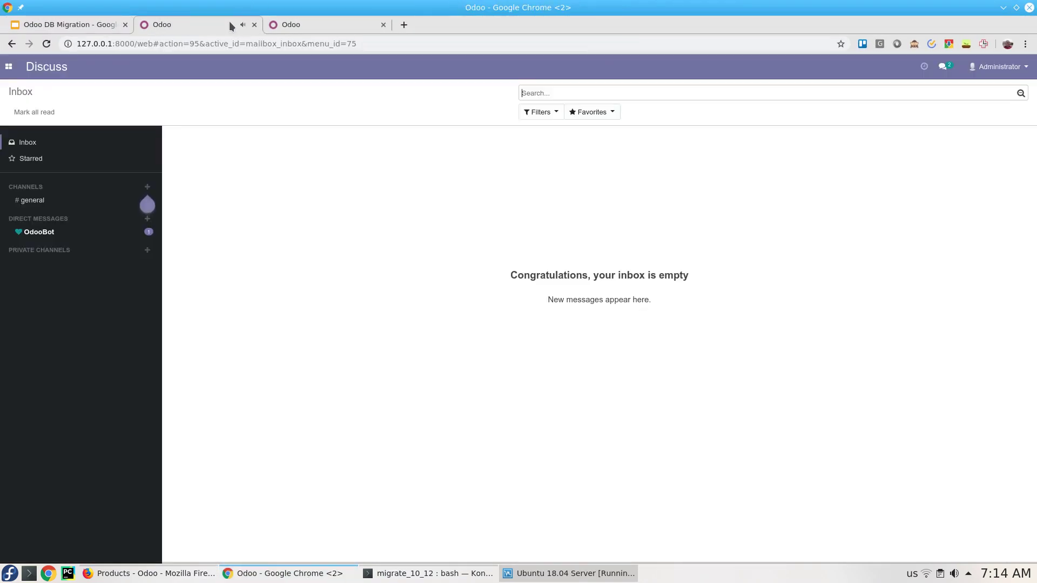
click(10, 68)
click(25, 172)
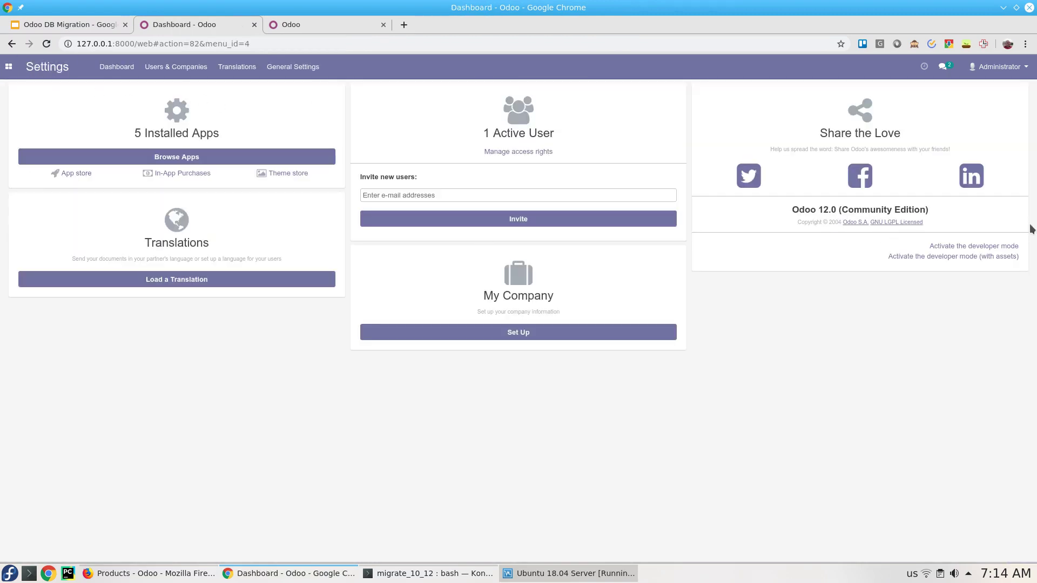
triple_click(832, 210)
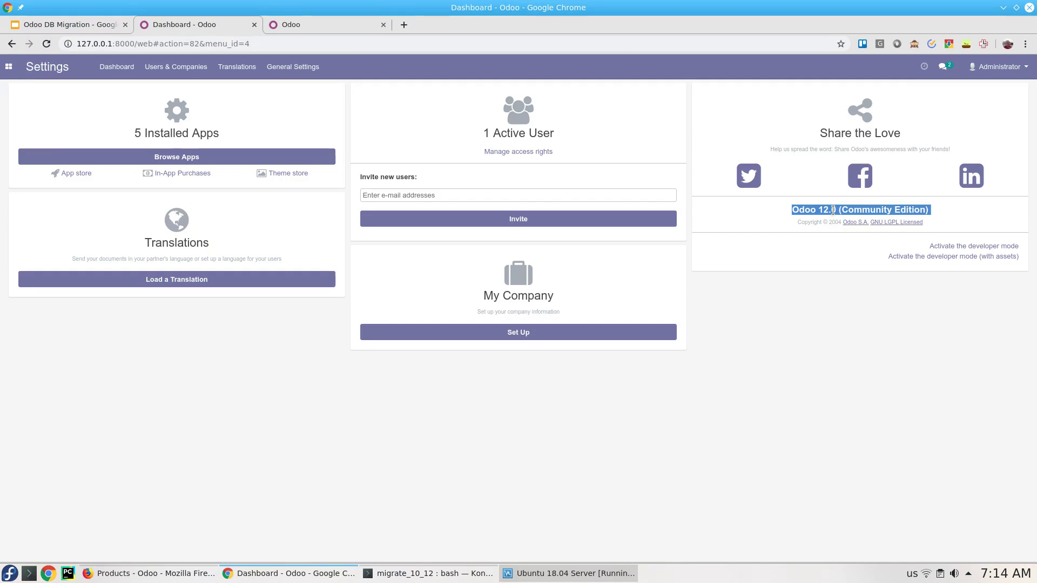
Step: Show that the Sales product list is empty, even without the Can be Sold filter
click(8, 66)
click(26, 105)
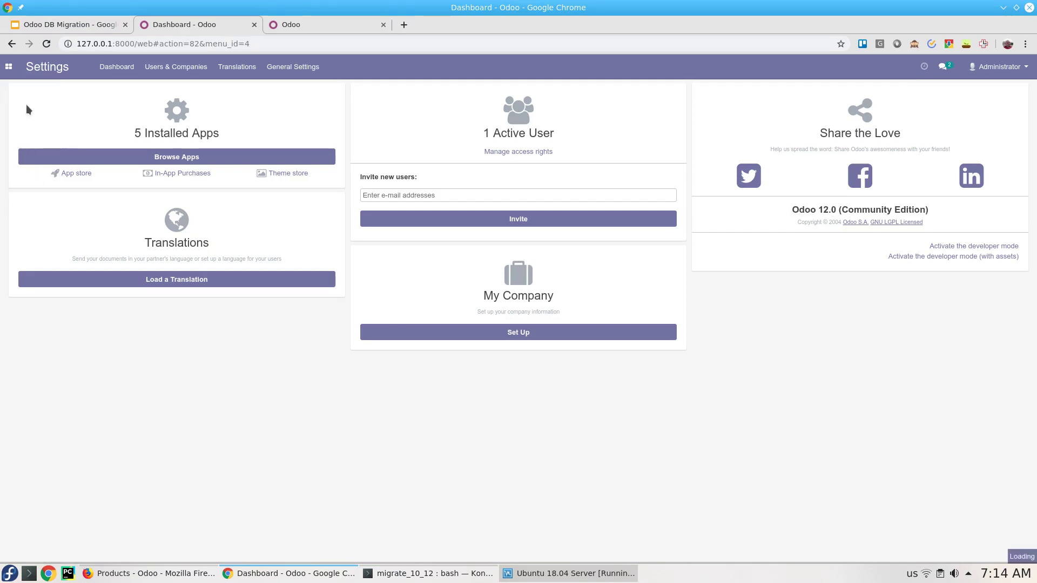
click(174, 66)
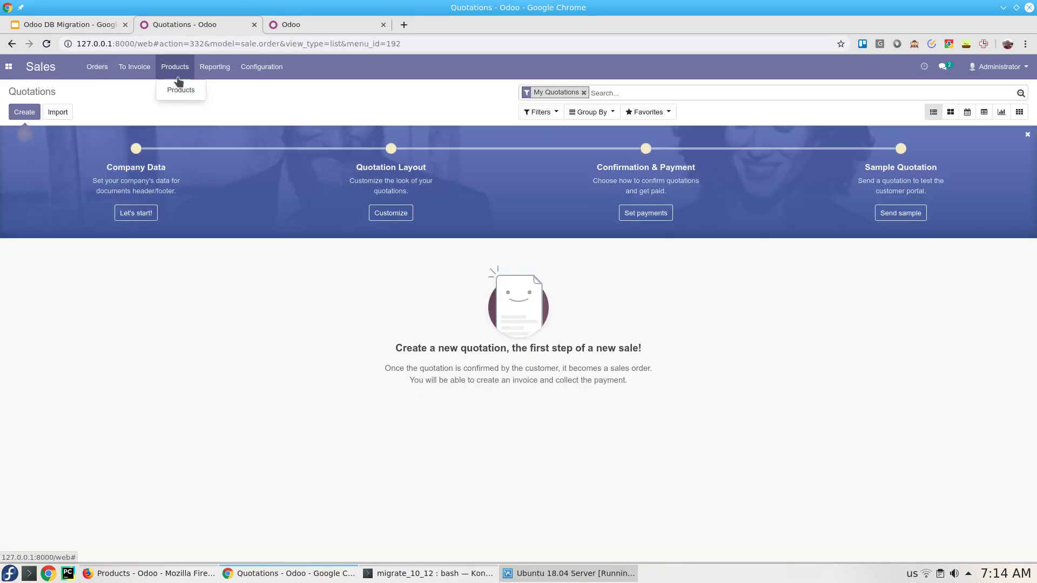
click(178, 86)
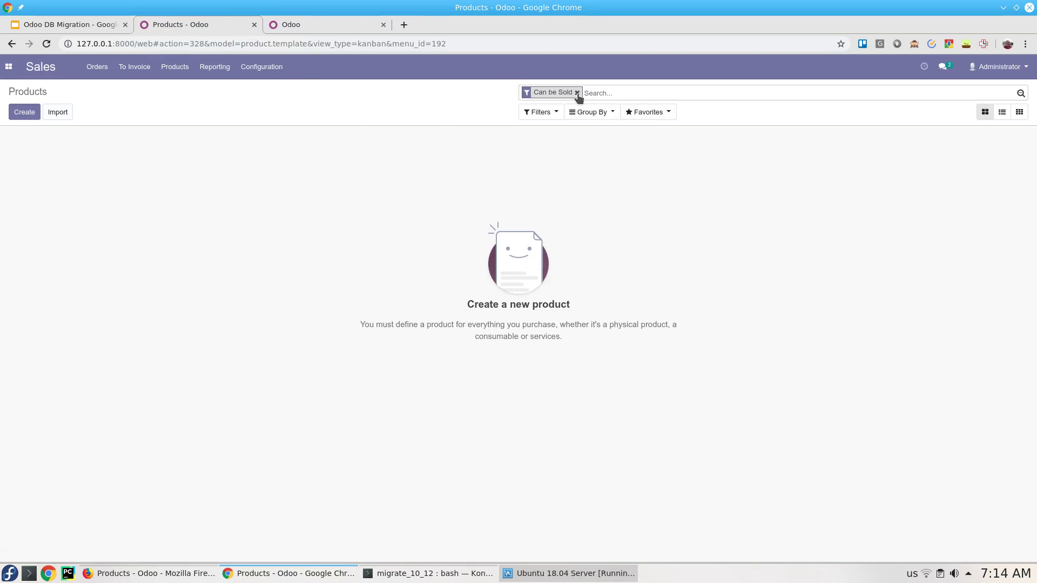
click(577, 93)
Step: List all contacts, showing only Administrator and My Company
click(98, 67)
click(111, 88)
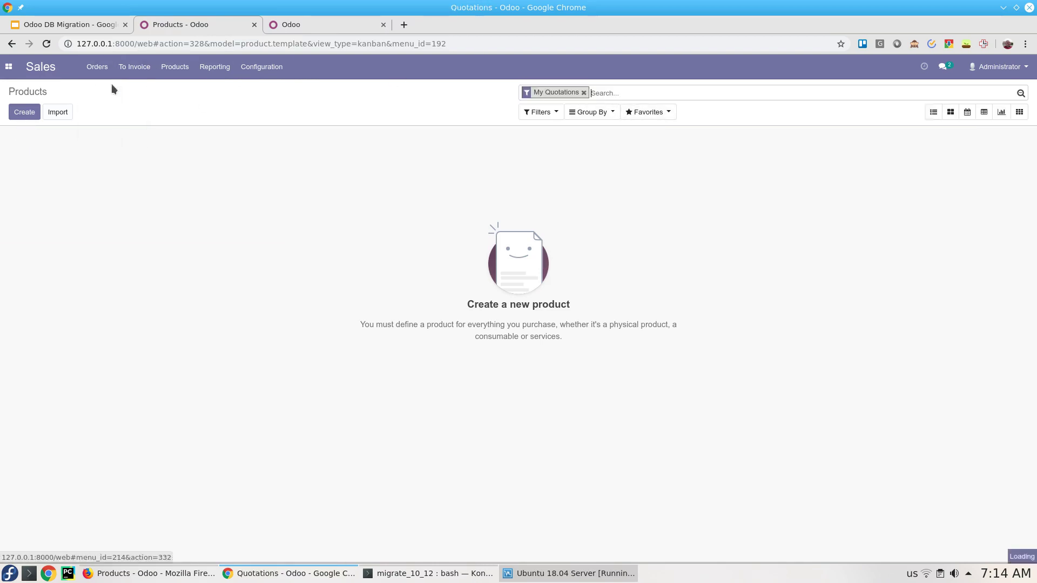
click(97, 66)
click(108, 130)
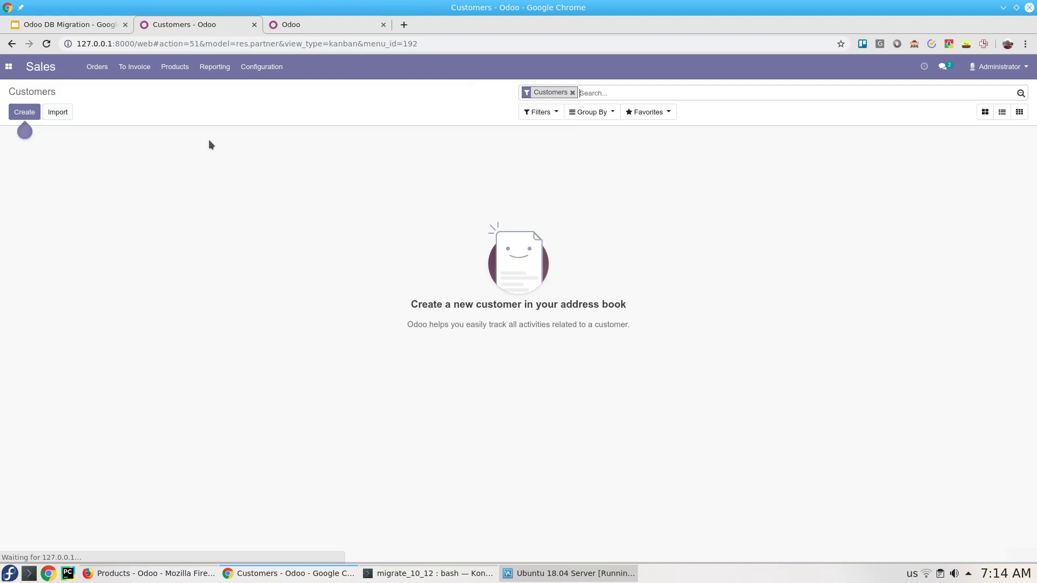
click(572, 93)
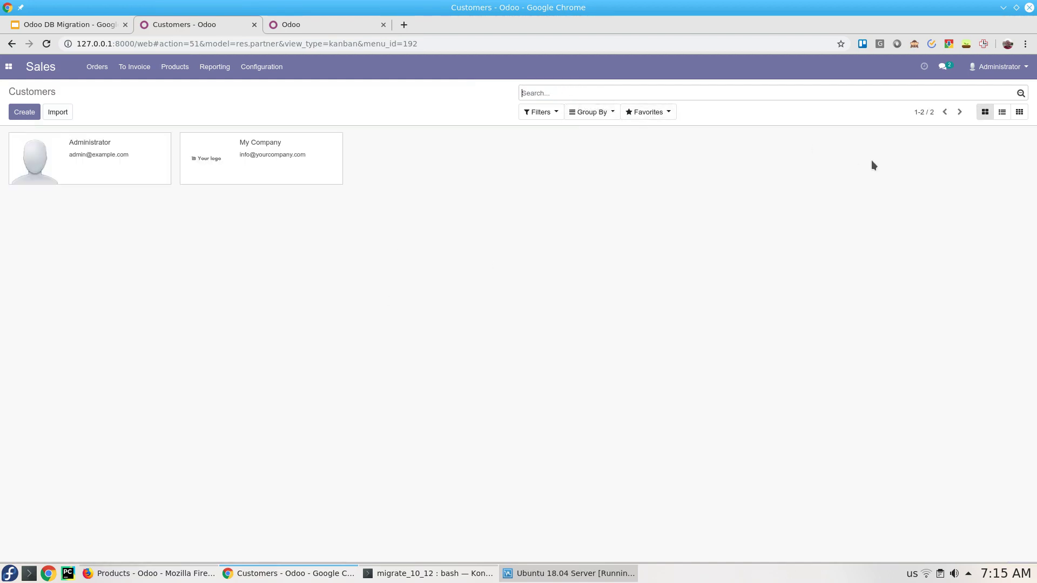
click(462, 574)
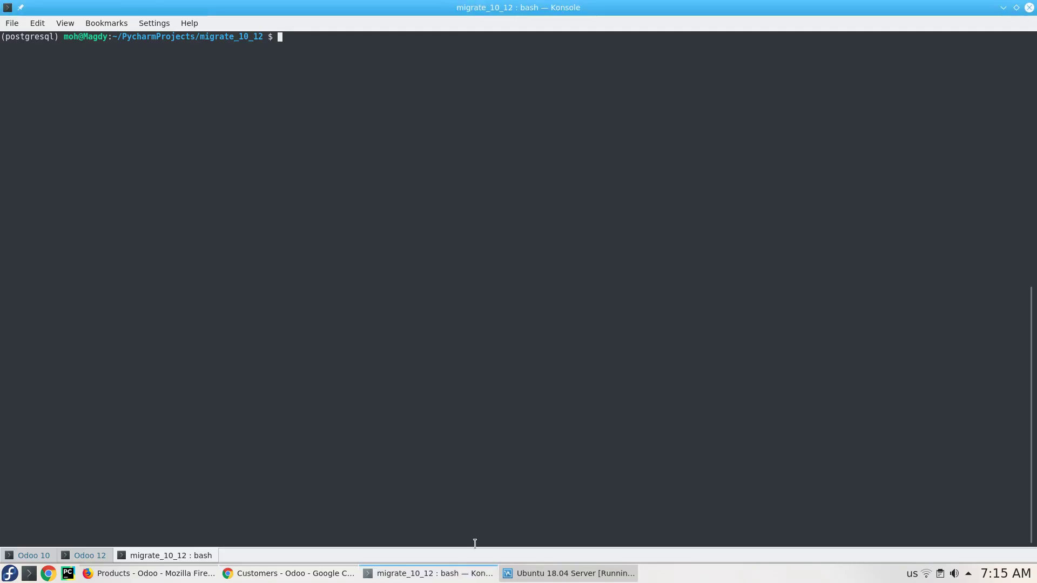
Step: Run python migrate_10_12.py, migrating 1217 rows across 25 tables from db_10 to db_12
key(Up)
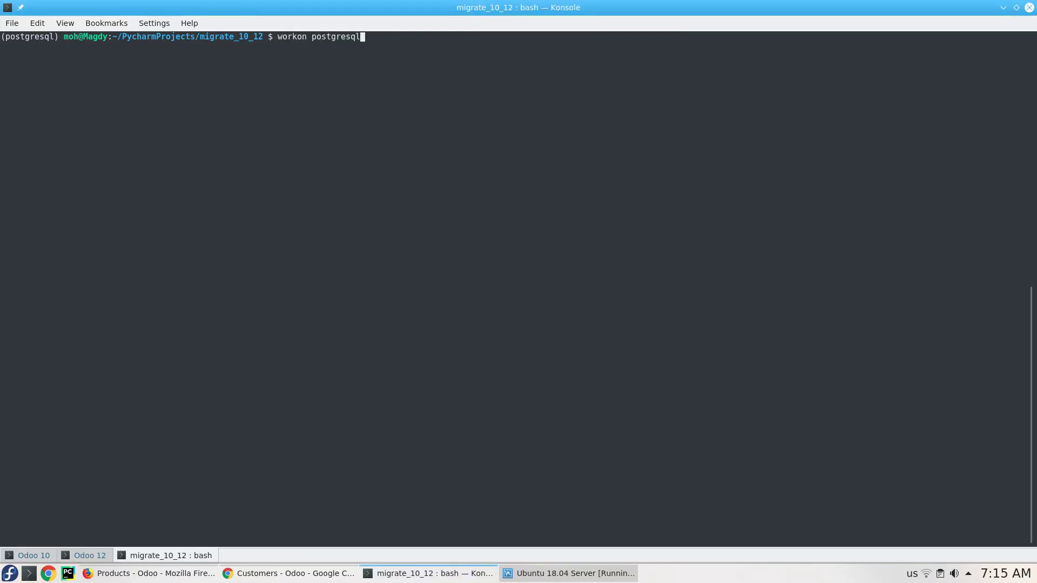
key(Down)
text(python mig)
key(Tab)
key(Return)
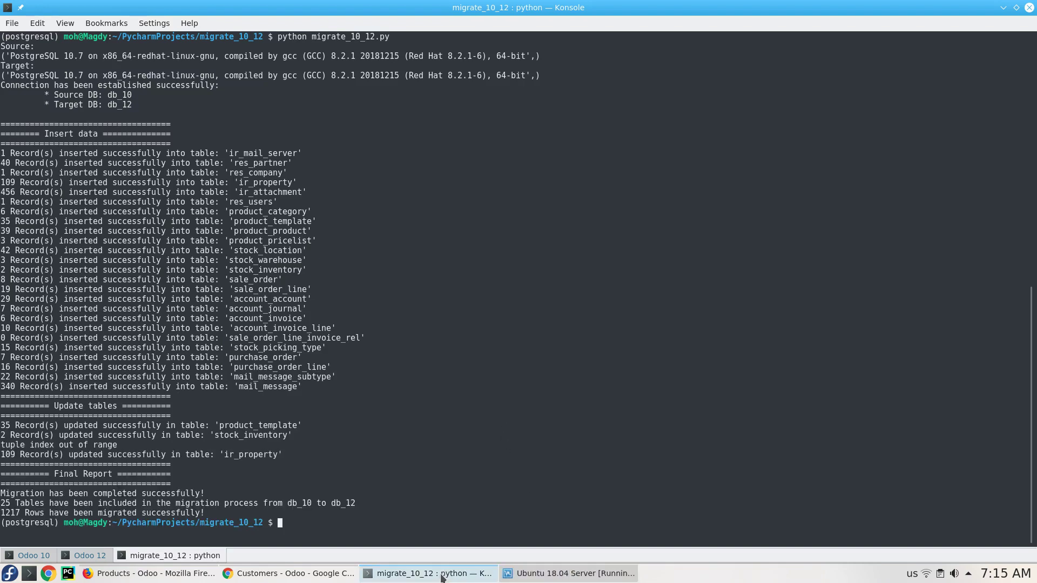
click(291, 573)
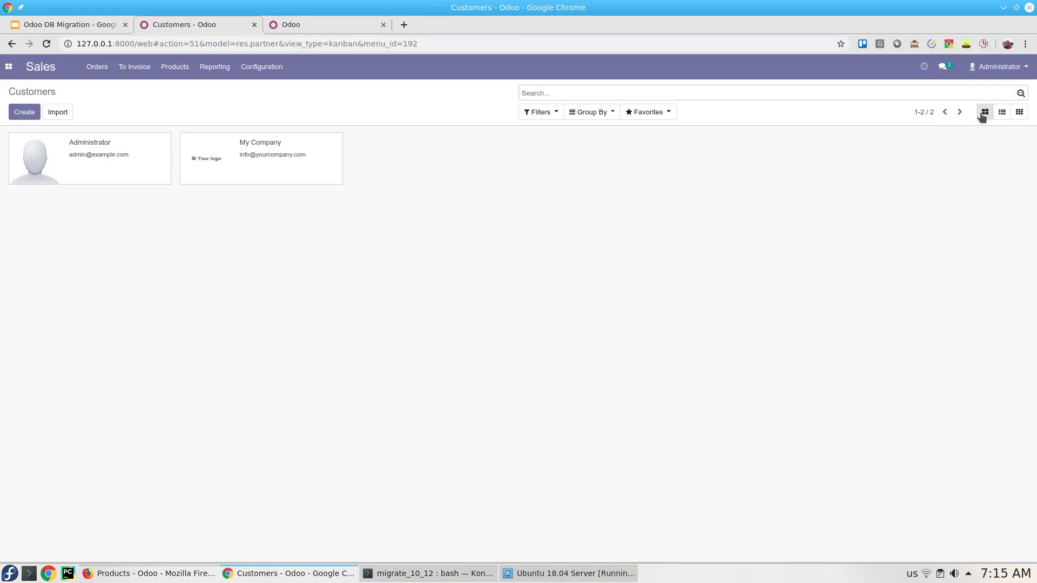
Step: Reload the customers page and list all 41 migrated contacts
click(46, 44)
drag(87, 44, 152, 44)
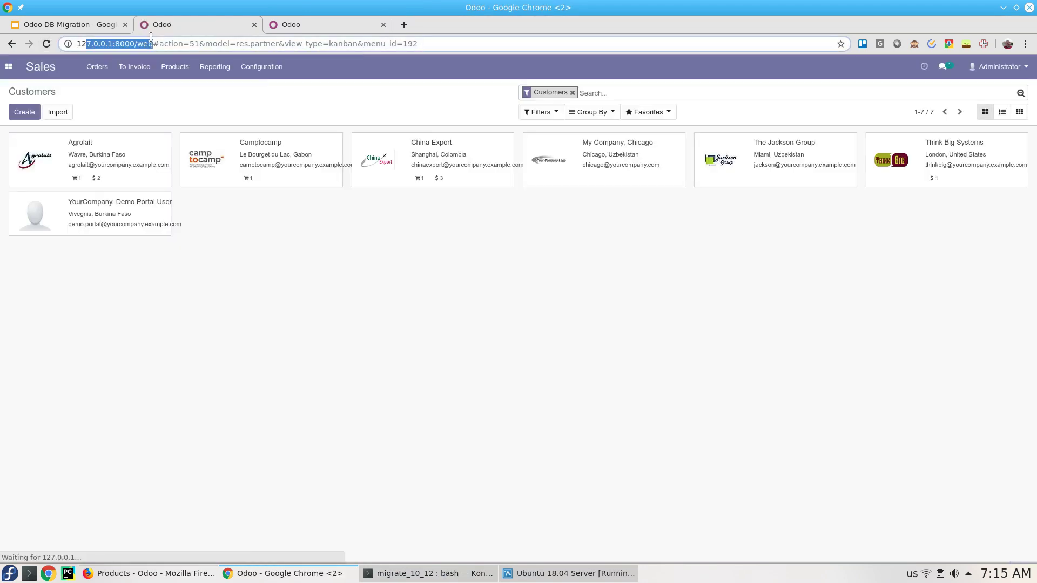
click(572, 93)
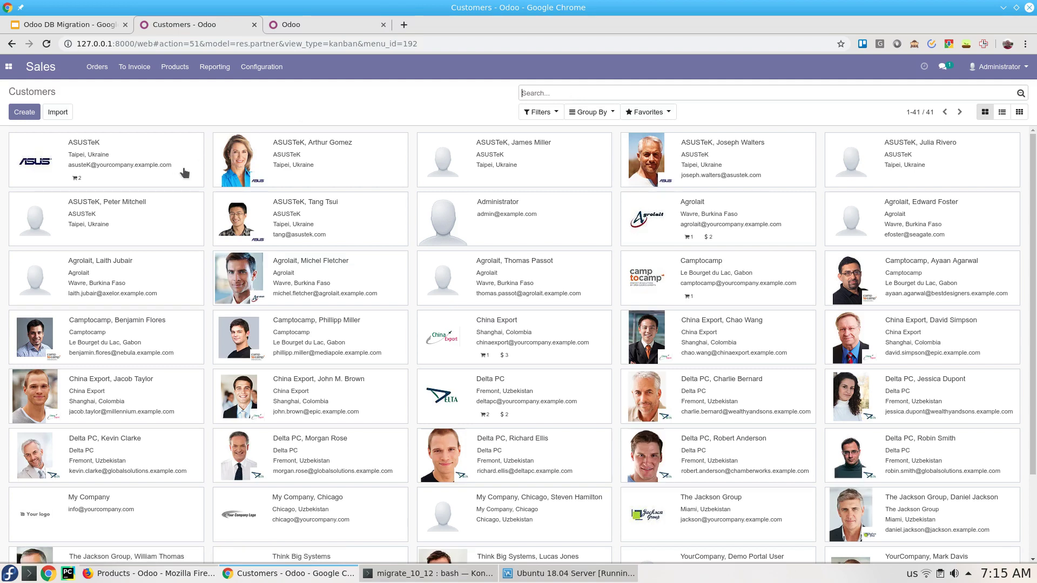
Step: Open Camptocamp and review its migrated purchase RFQs
click(715, 286)
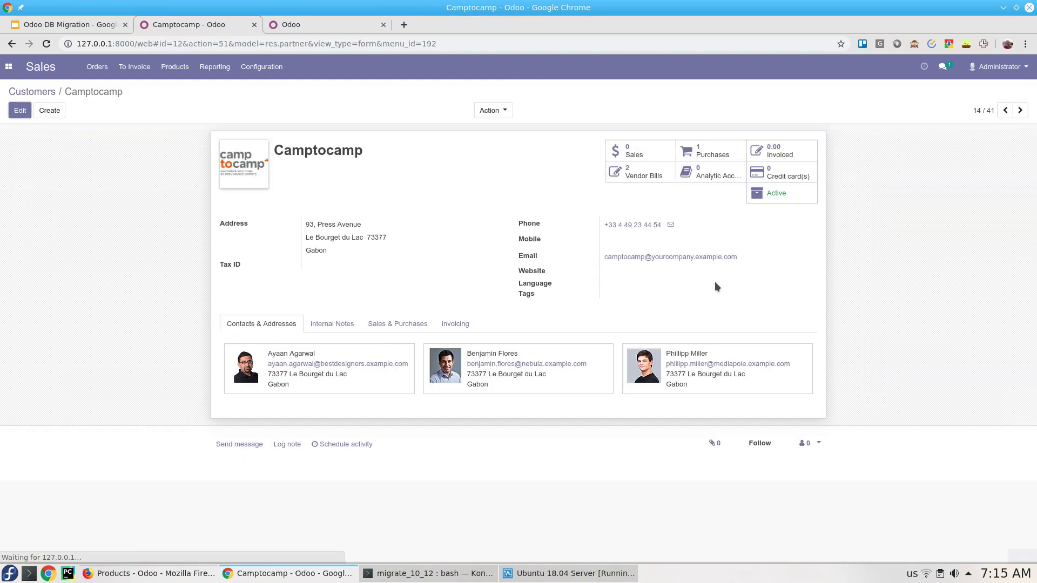
click(712, 152)
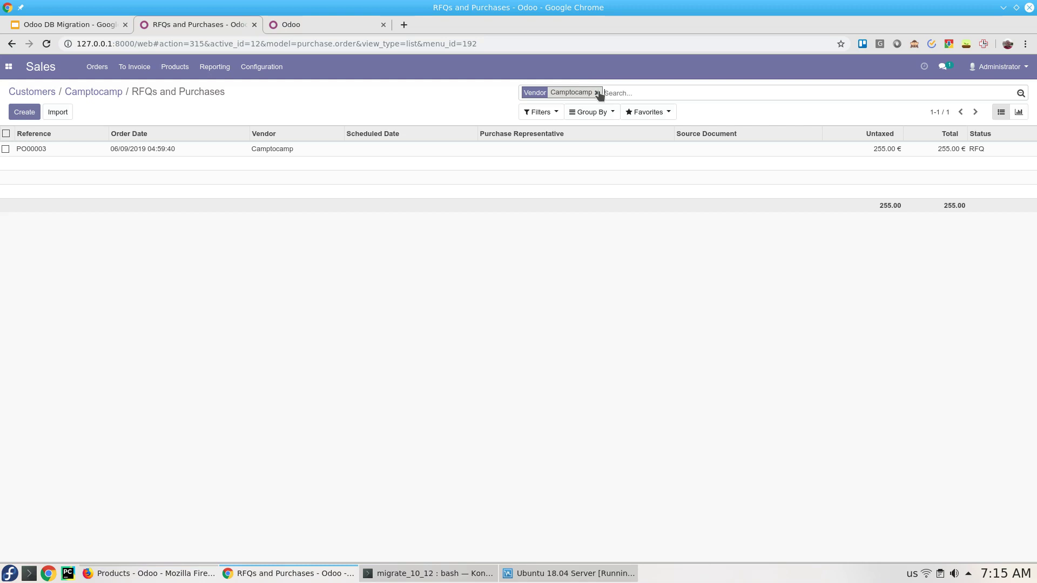
click(596, 93)
click(98, 92)
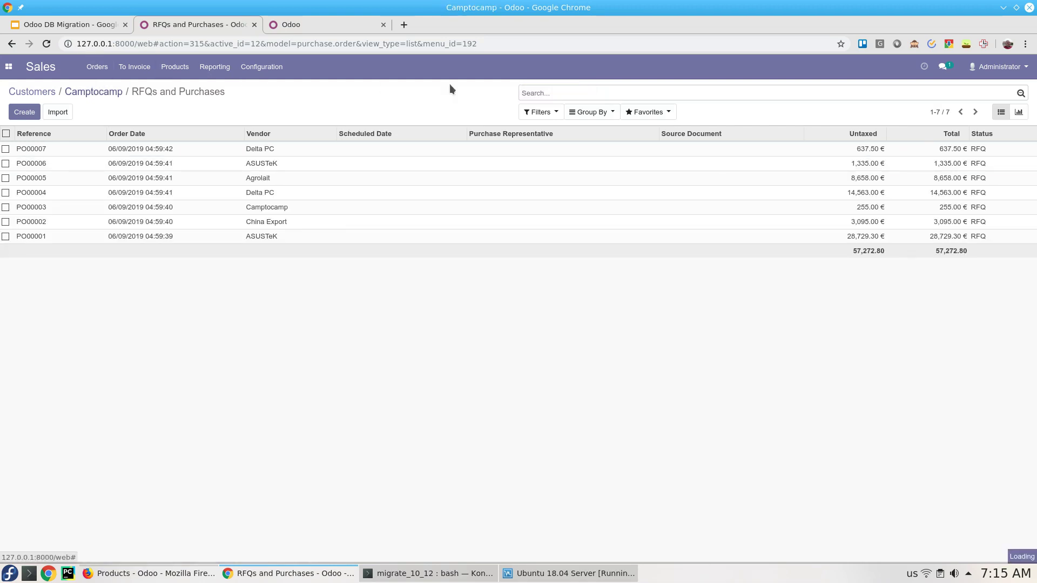
Step: Open Camptocamp's vendor bills and the 10,000.00 CEO wages bill
click(647, 174)
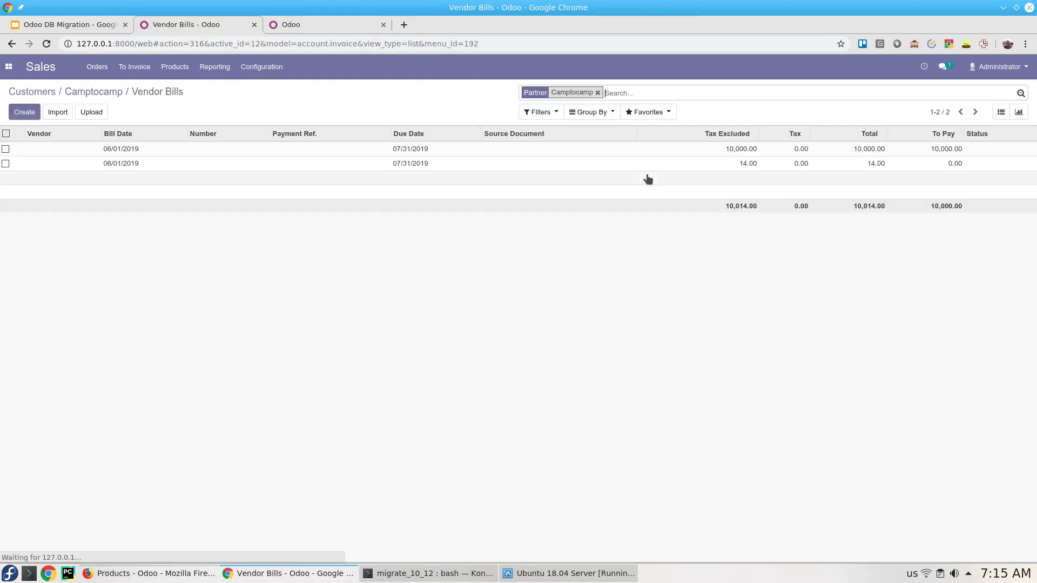
click(597, 93)
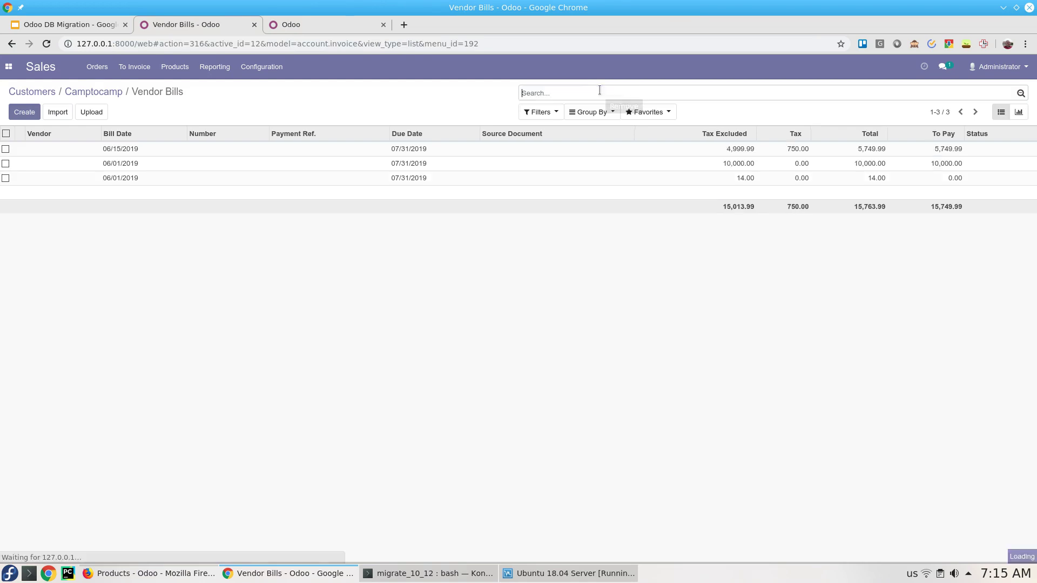
click(156, 167)
scroll(119, 283, down, 2)
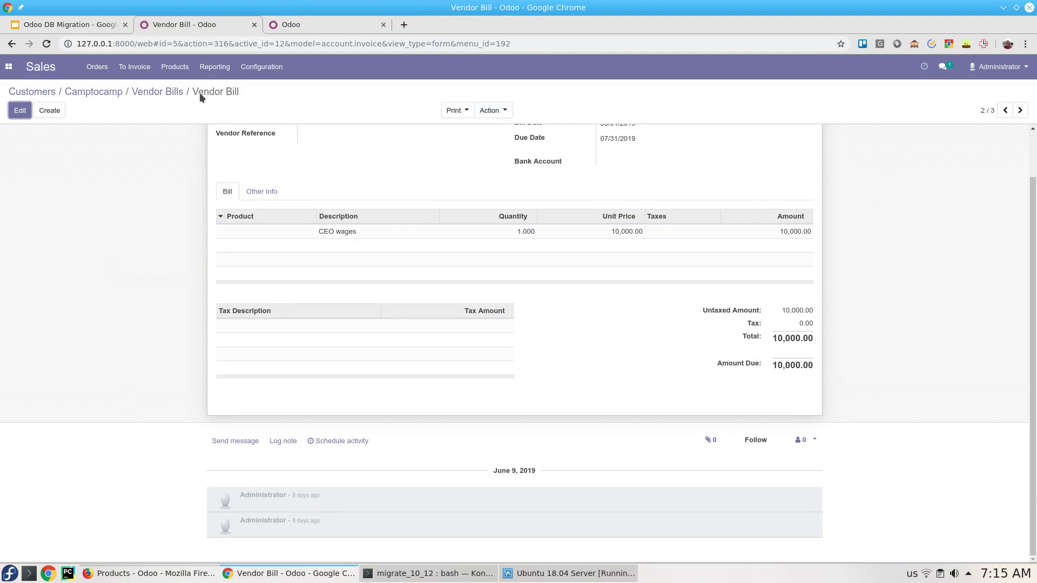
Step: Switch to Invoicing and open the first migrated Agrolait customer invoice
click(99, 67)
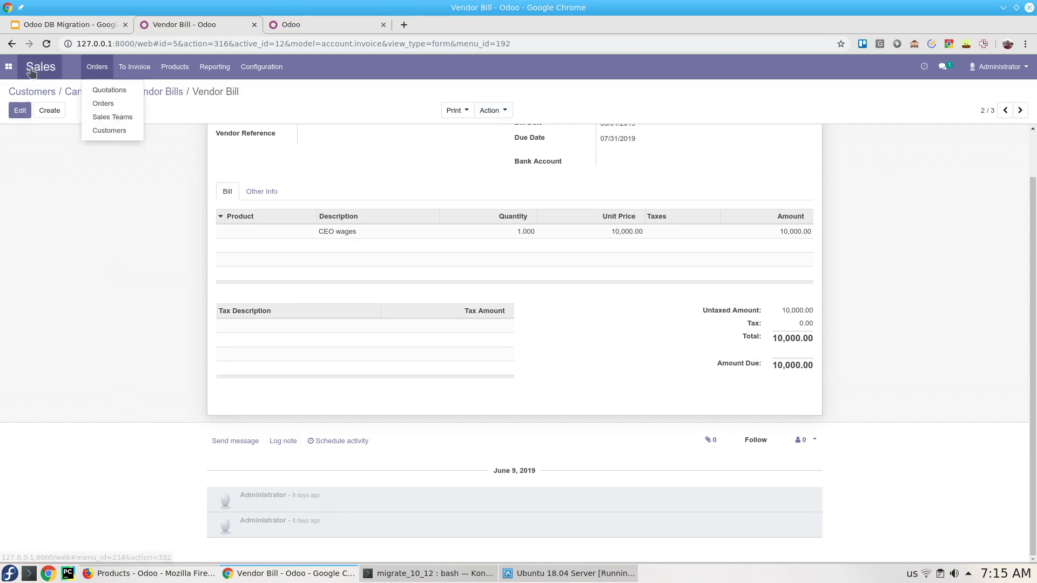
click(9, 66)
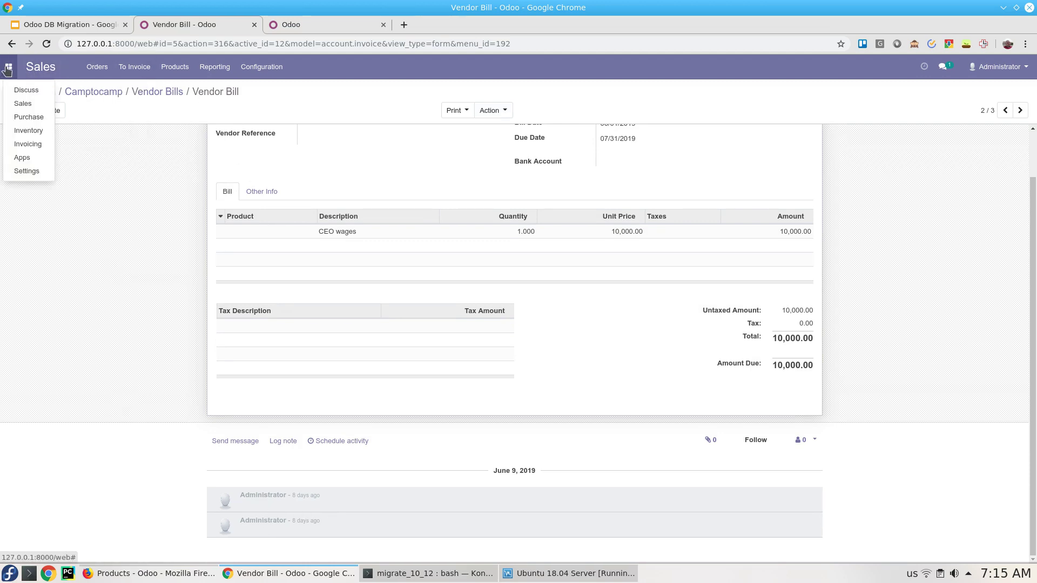
click(23, 104)
click(9, 67)
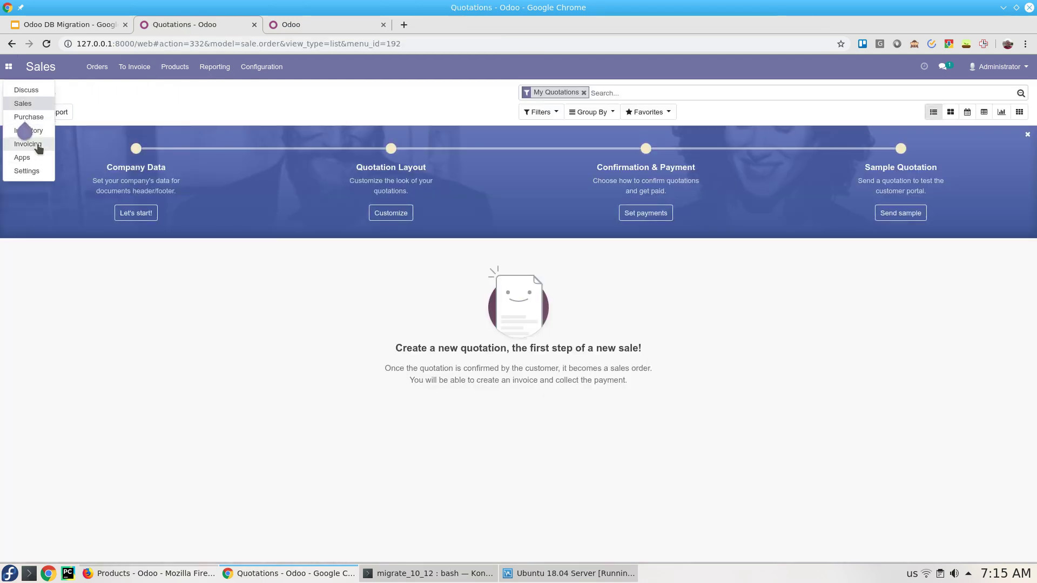
click(27, 144)
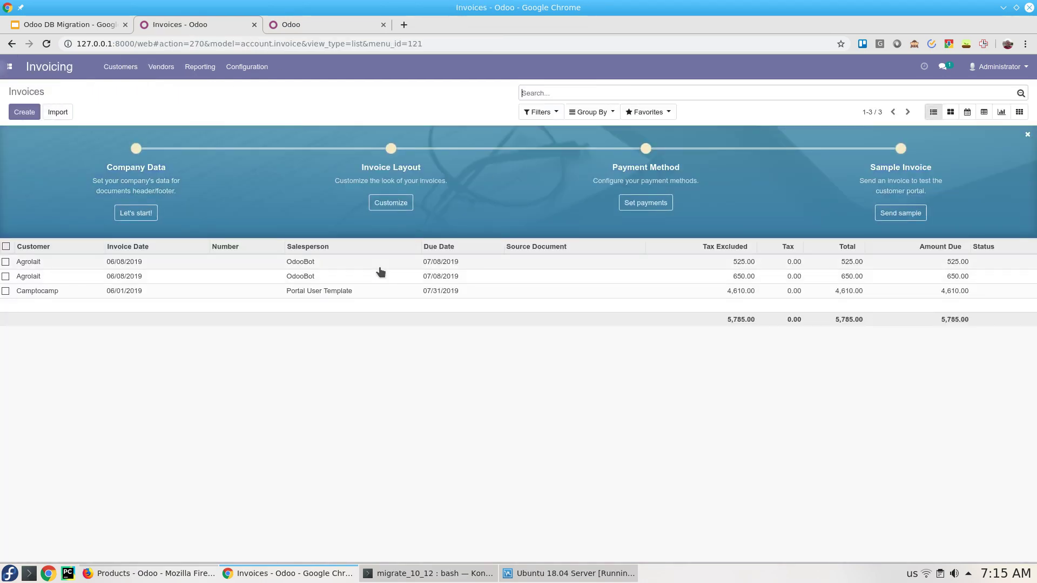
click(381, 271)
scroll(472, 381, down, 3)
scroll(472, 380, up, 3)
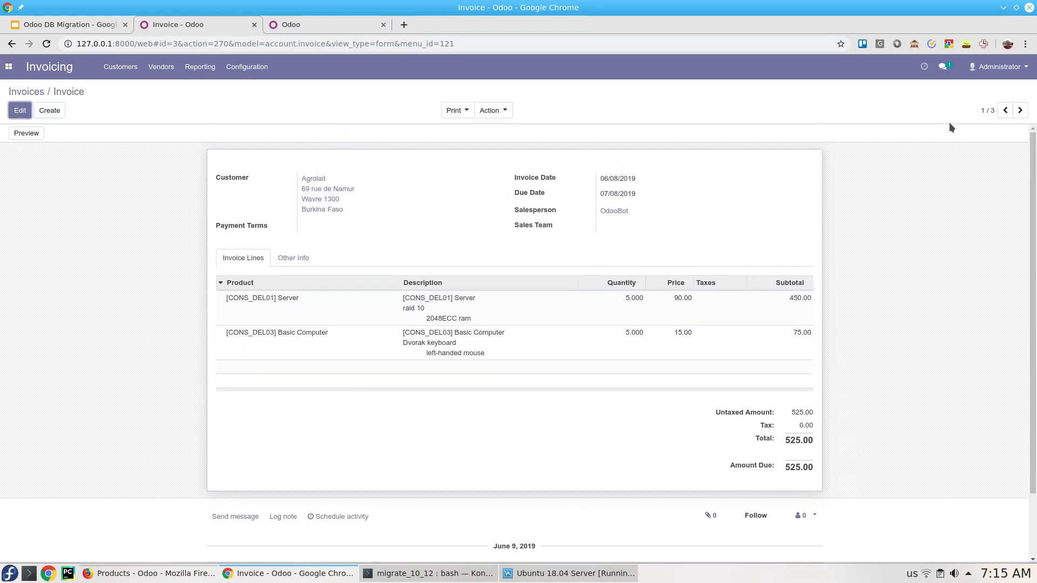
Step: Review the second and third invoices, then list the 35 purchasable products
click(1019, 110)
scroll(952, 270, down, 2)
scroll(952, 270, up, 2)
click(1019, 110)
scroll(997, 210, down, 2)
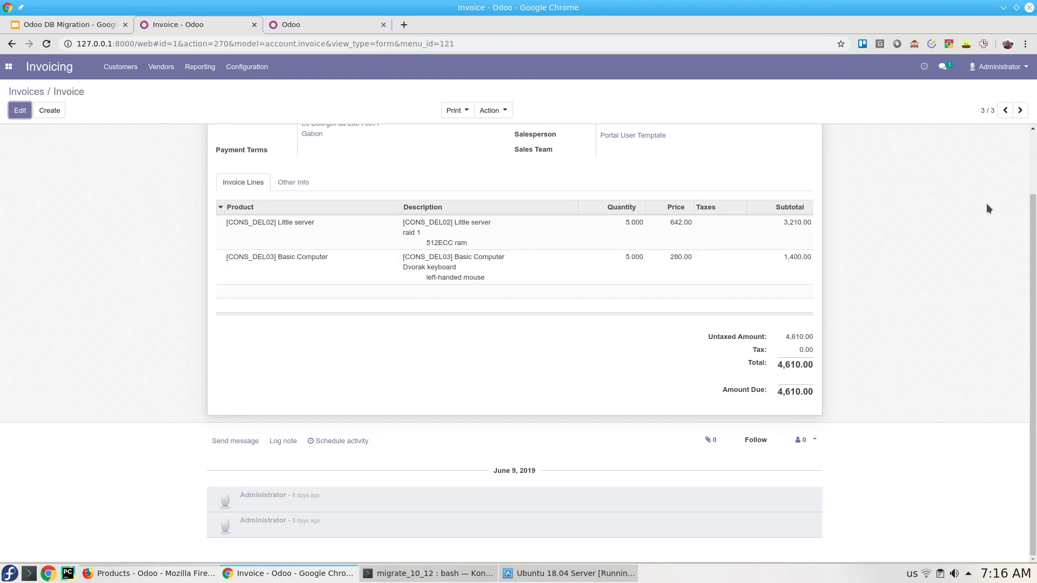
click(148, 68)
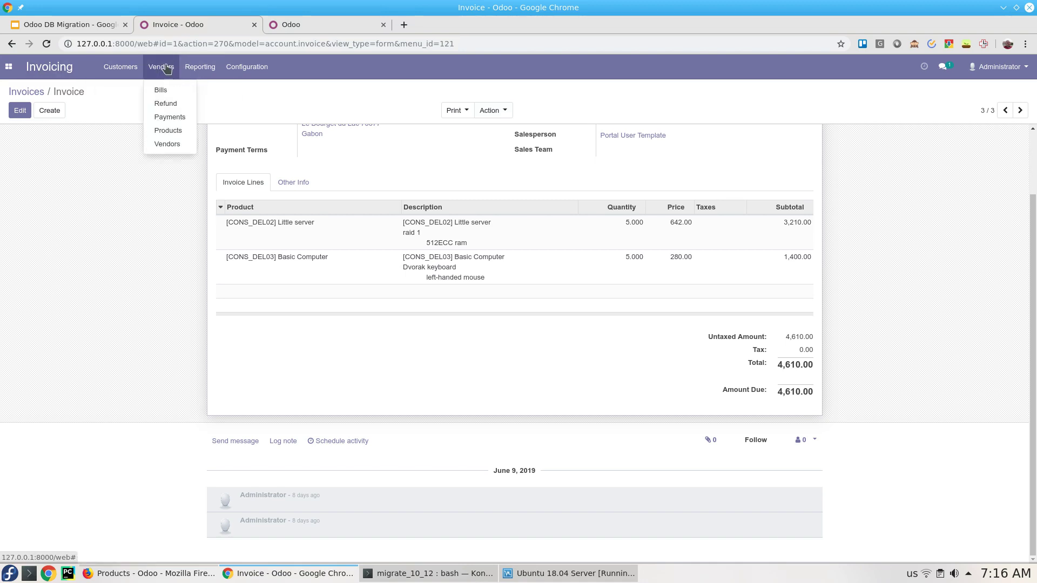
click(168, 131)
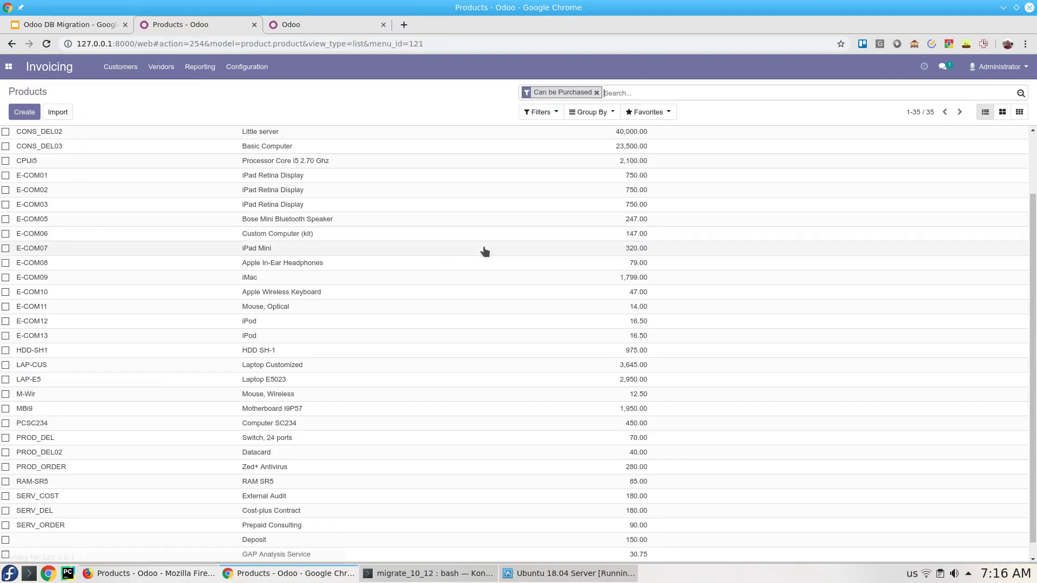
Step: Show all products as Kanban cards, check Laptop E5023's 8.00 units sold, then list the vendors
click(596, 93)
click(1003, 113)
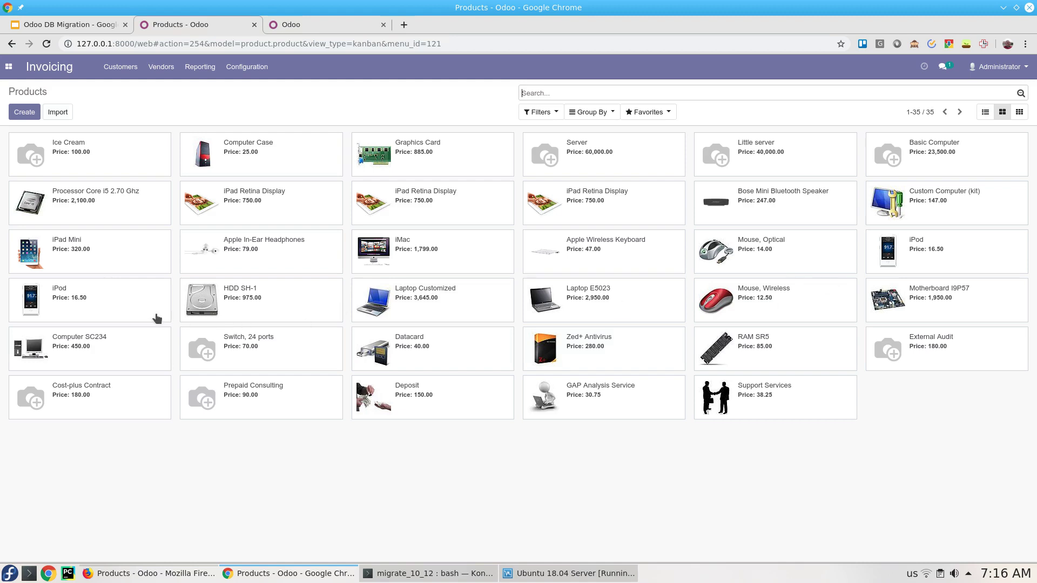
click(602, 293)
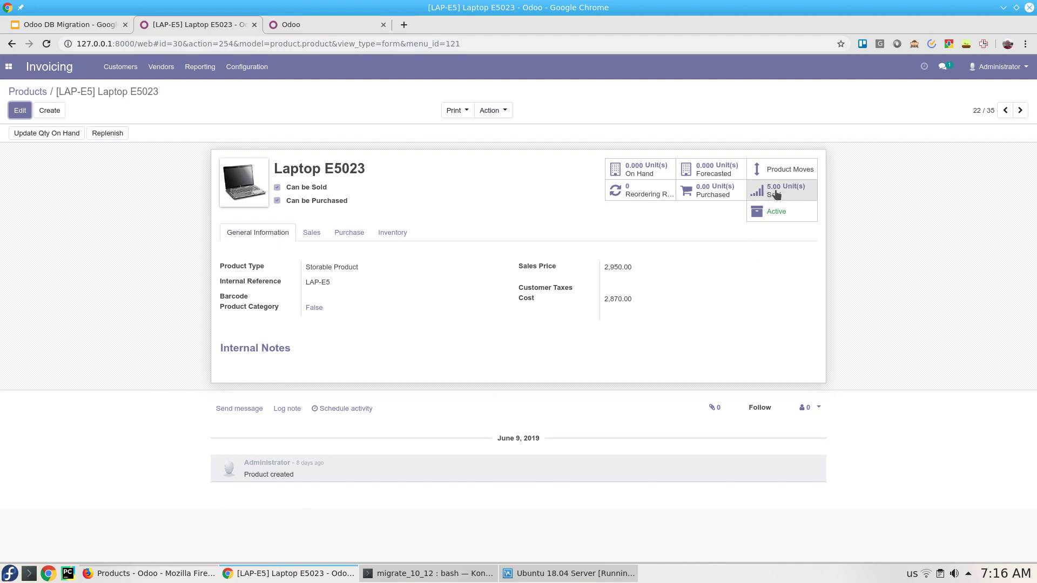
click(805, 192)
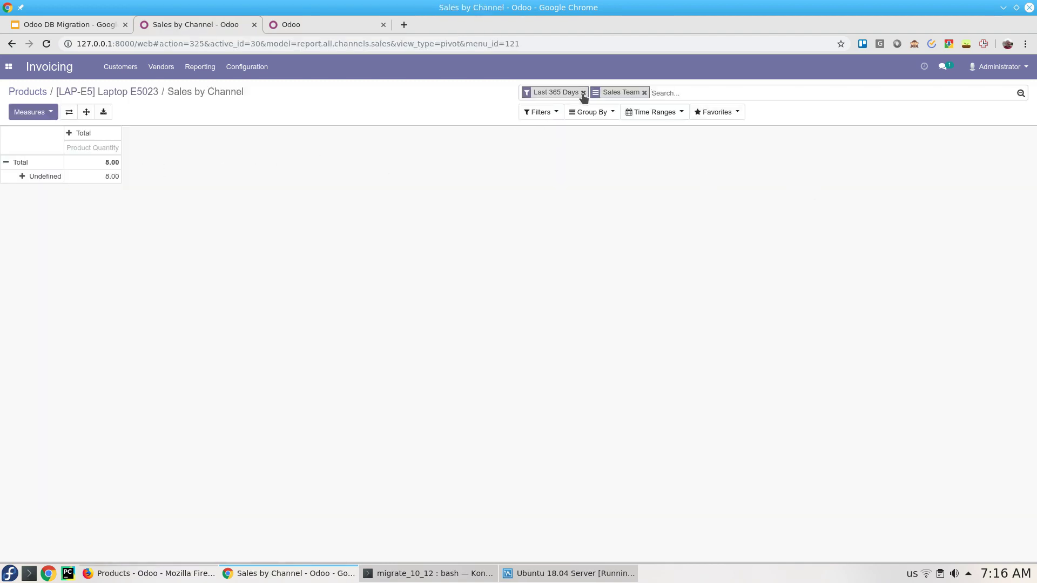
click(161, 66)
click(179, 145)
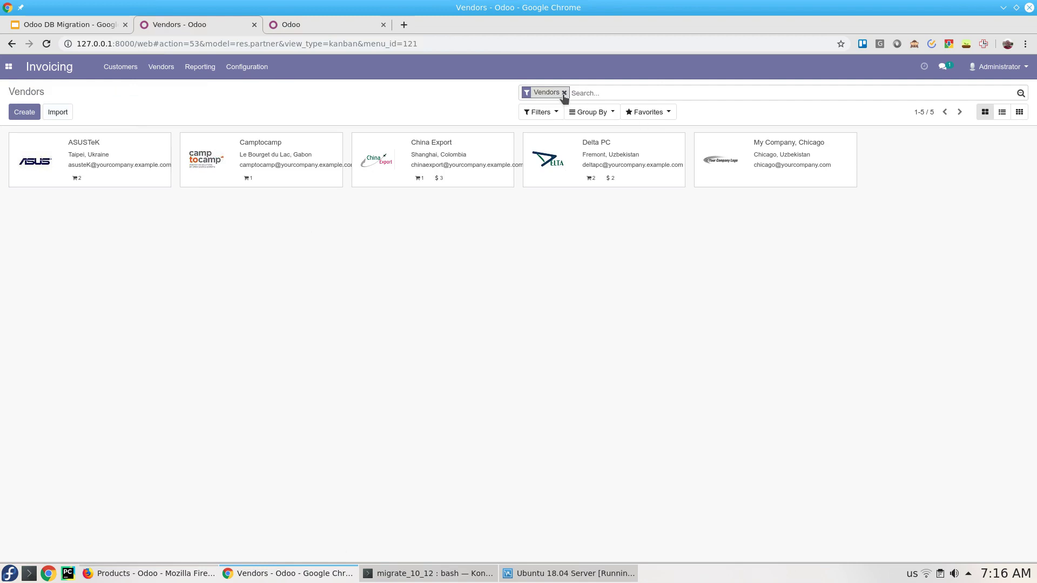
Step: List all 41 contacts and enable developer mode in Settings
click(564, 93)
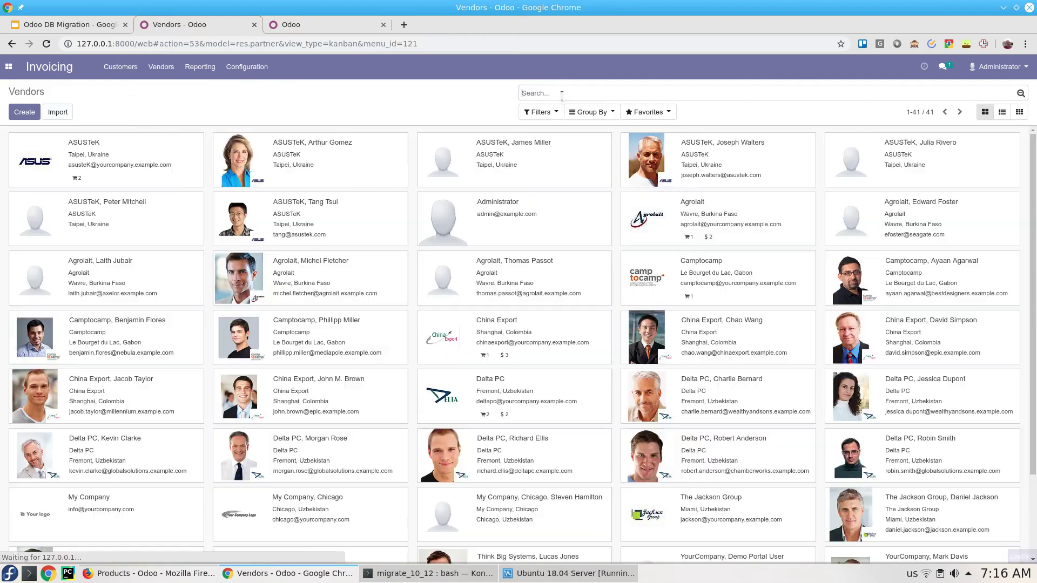
click(9, 70)
click(27, 171)
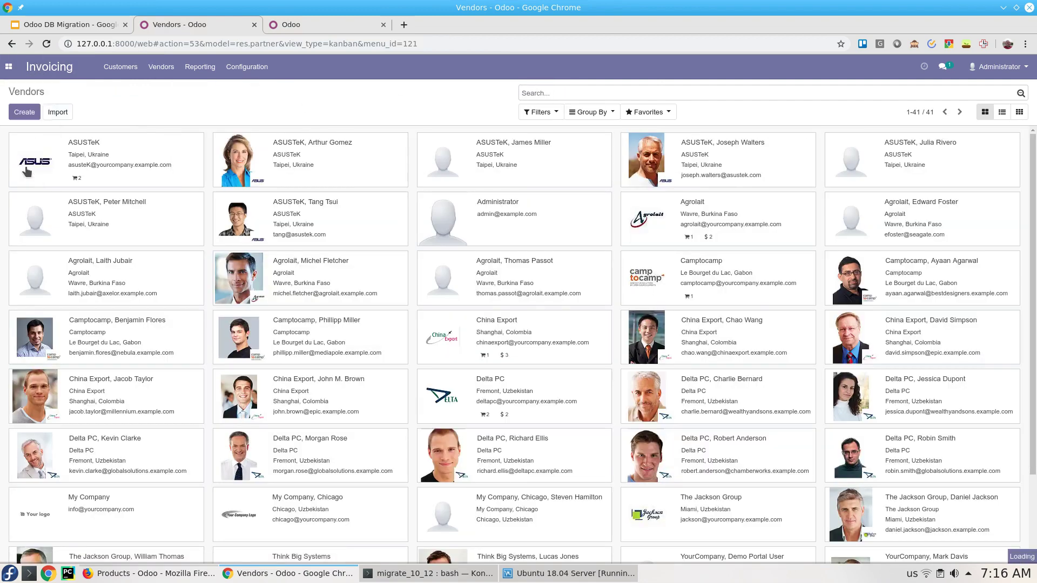
click(913, 46)
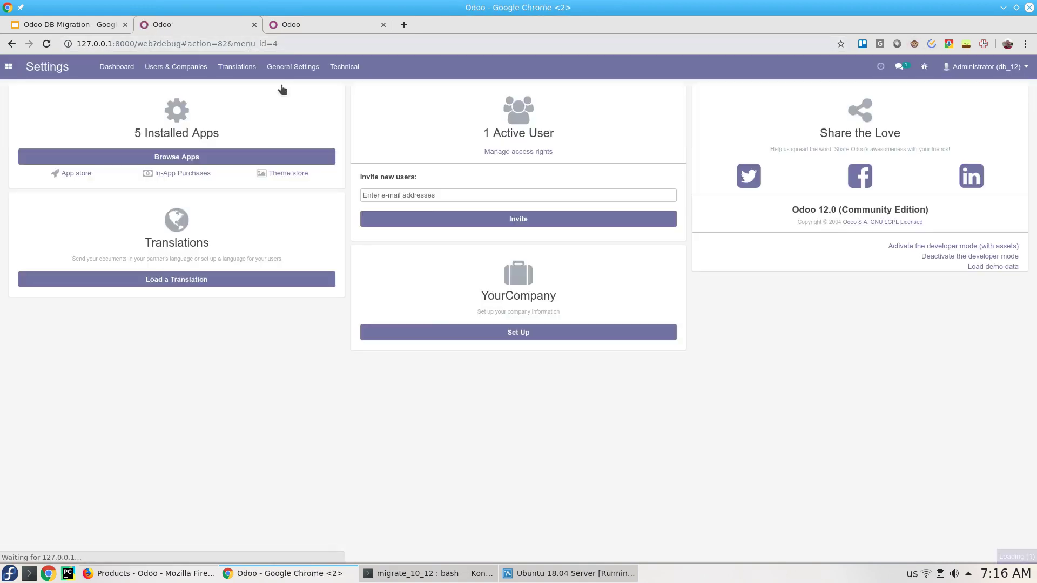
Step: Open Technical > Company Properties, showing 108 records
click(344, 70)
scroll(361, 351, down, 5)
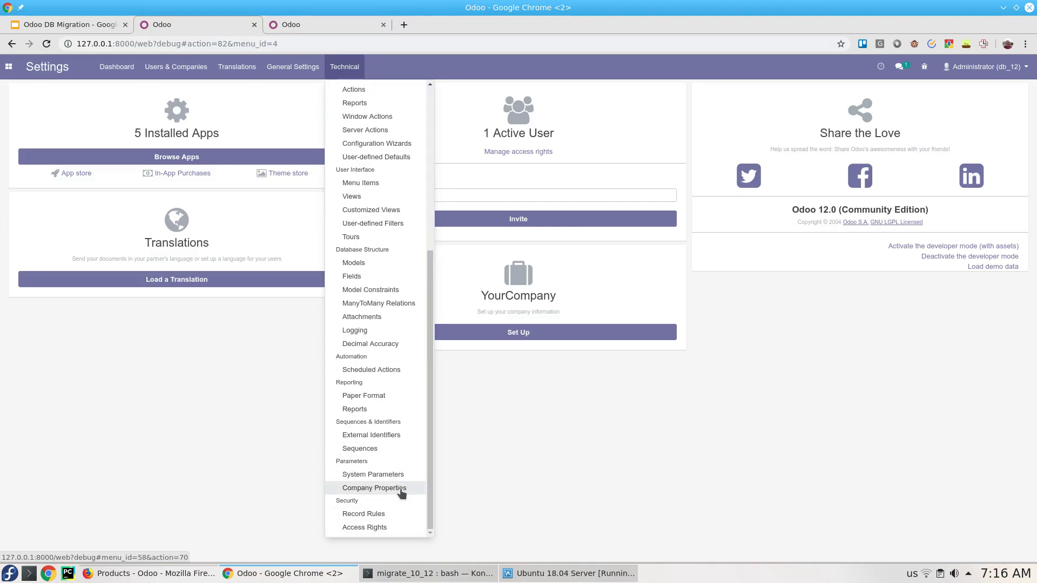
click(400, 489)
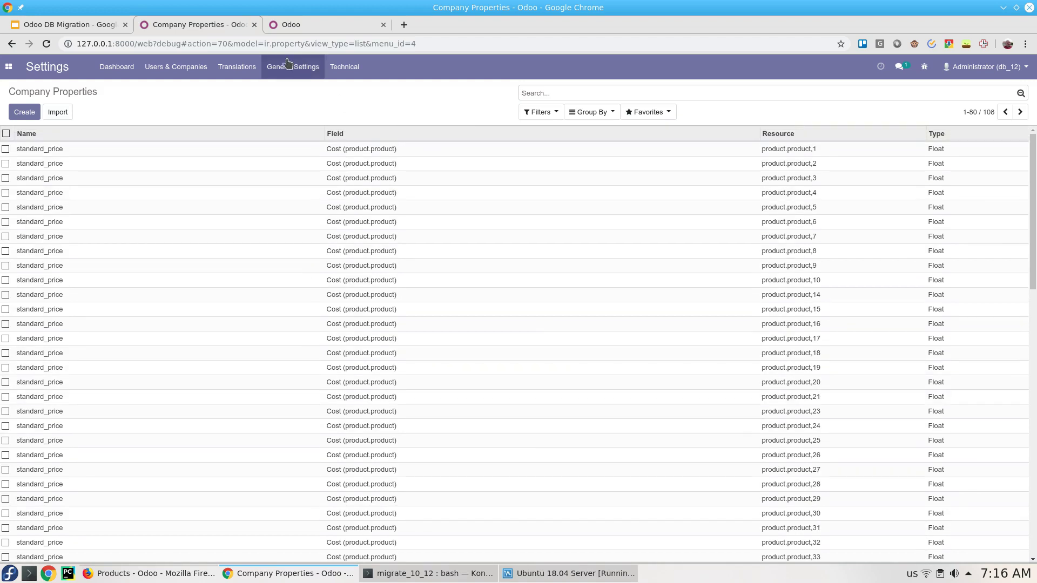
Step: Point out the ir.property model and local address, then go to the 192.168.1.6:8069 login page
drag(264, 44, 295, 44)
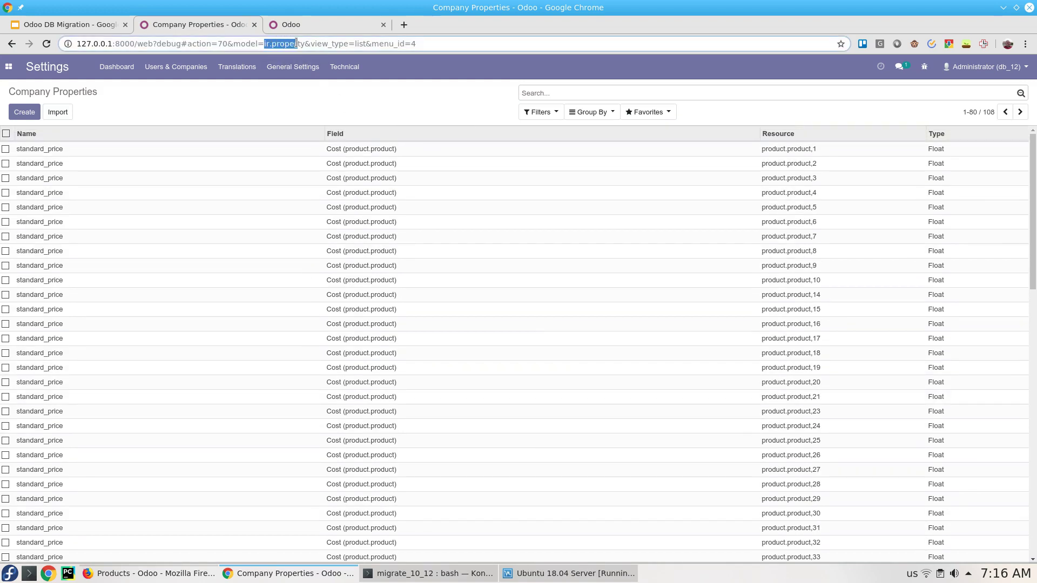
triple_click(51, 95)
scroll(566, 327, down, 5)
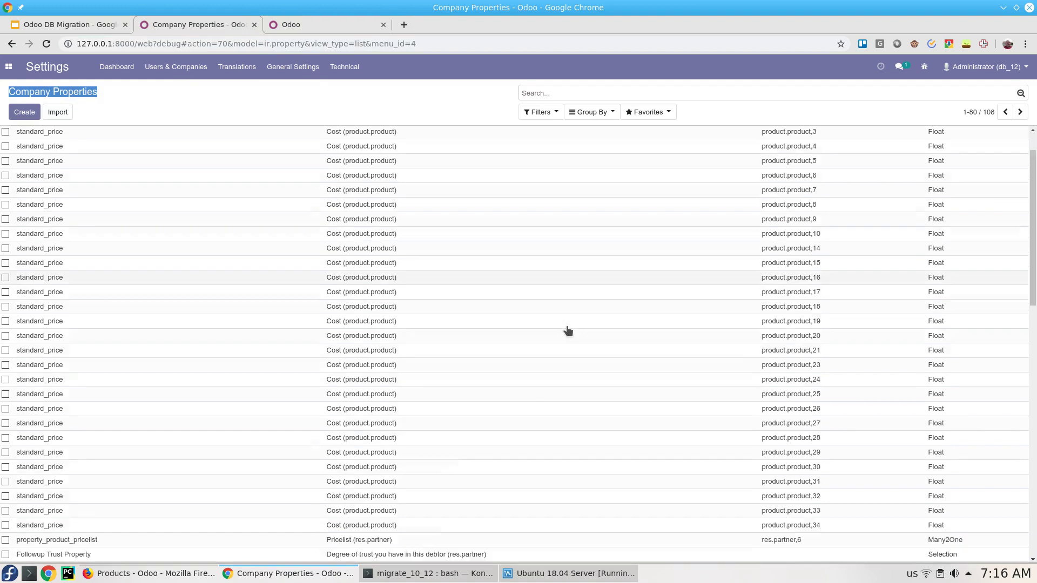
scroll(568, 331, down, 2)
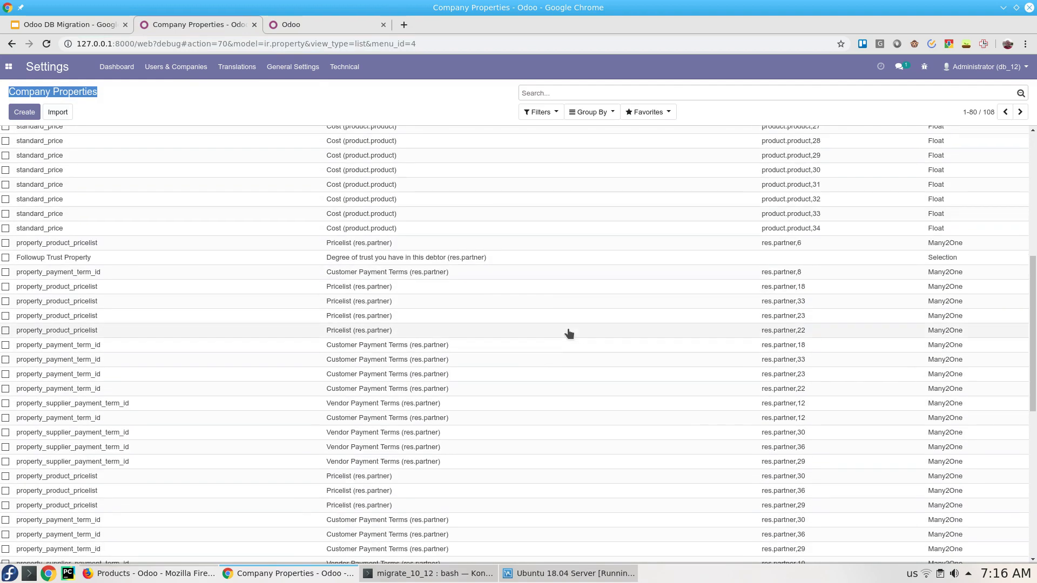
scroll(568, 333, down, 6)
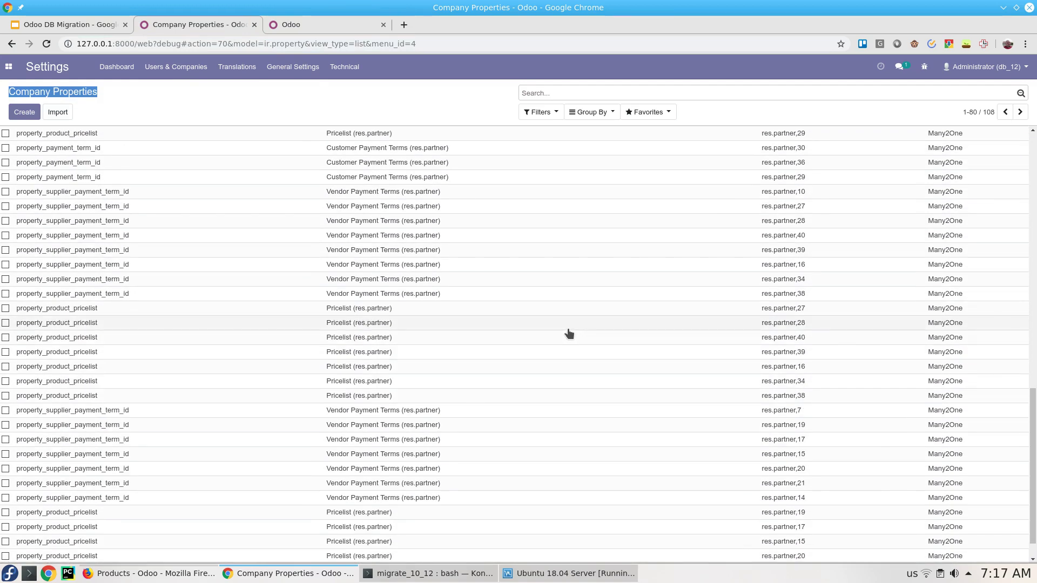
click(384, 108)
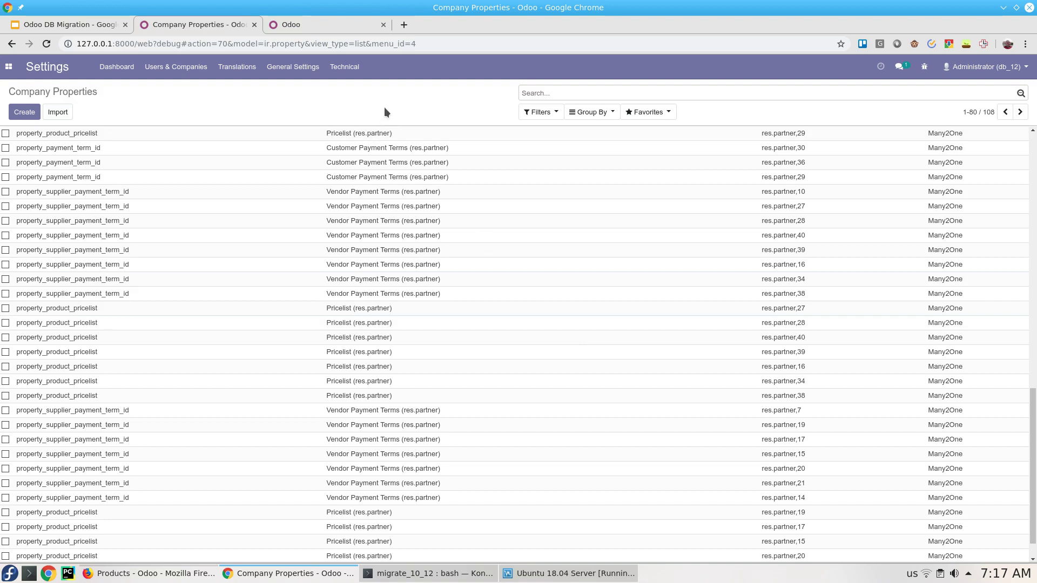
drag(133, 43, 80, 43)
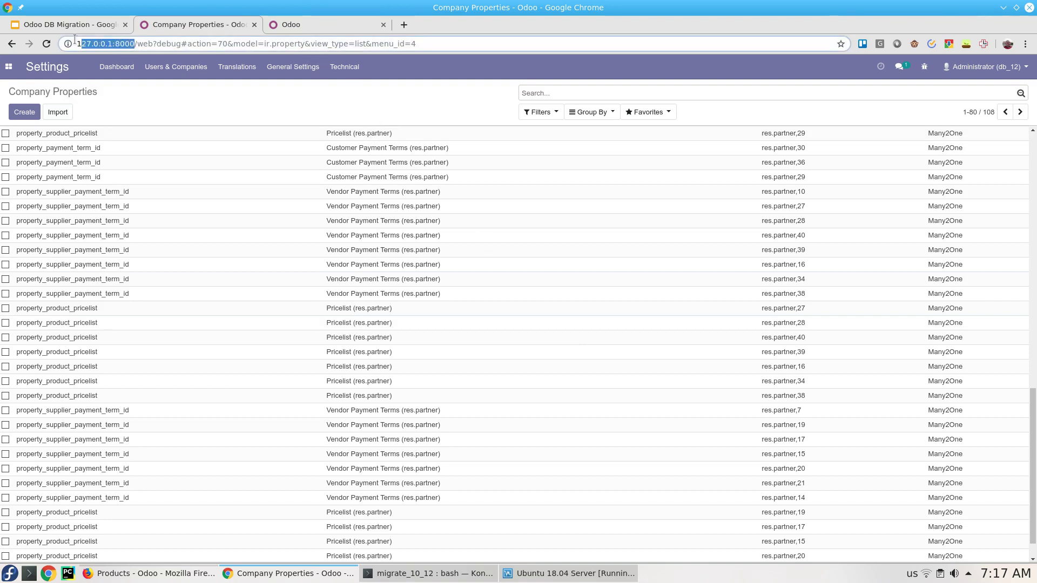
click(321, 28)
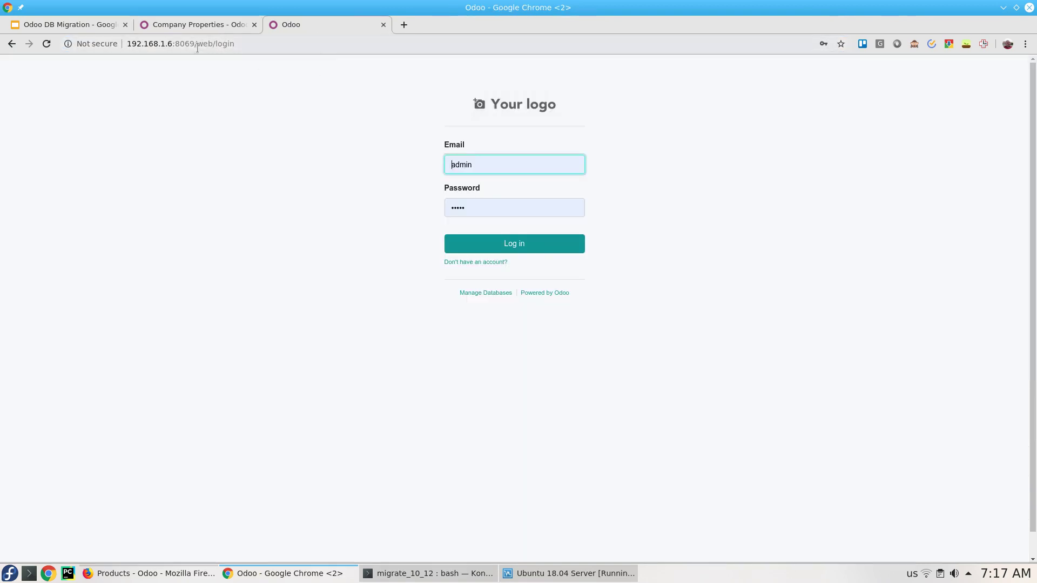
Step: Log in to the remote Odoo server at 192.168.1.6:8069
drag(194, 43, 107, 36)
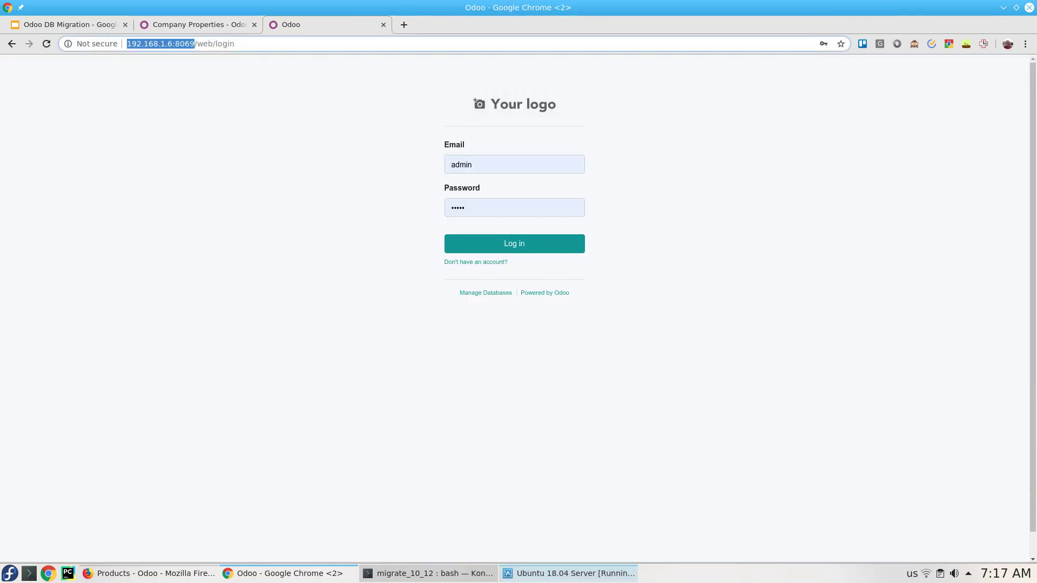
mouse_move(569, 577)
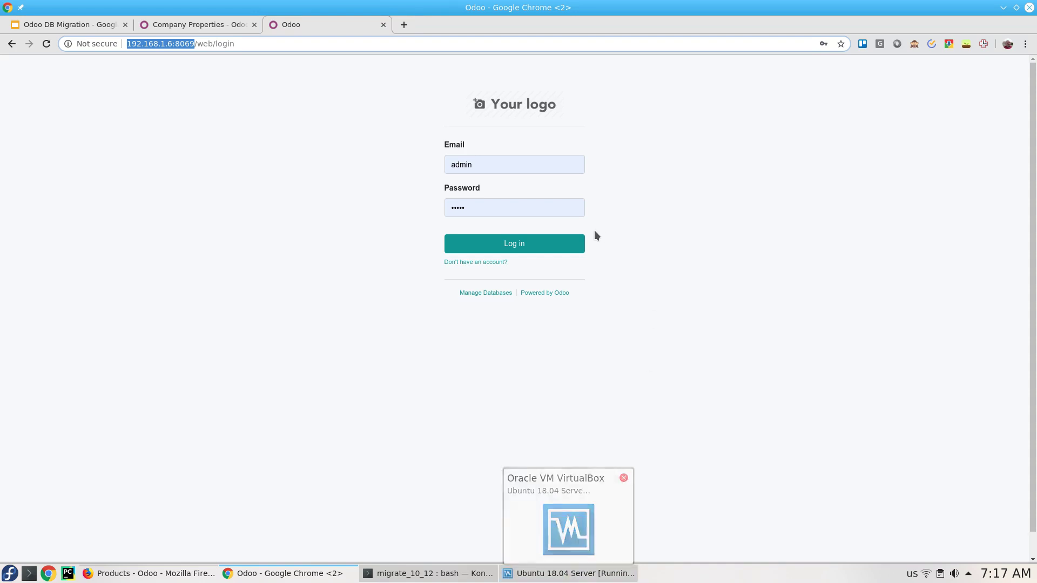
click(565, 246)
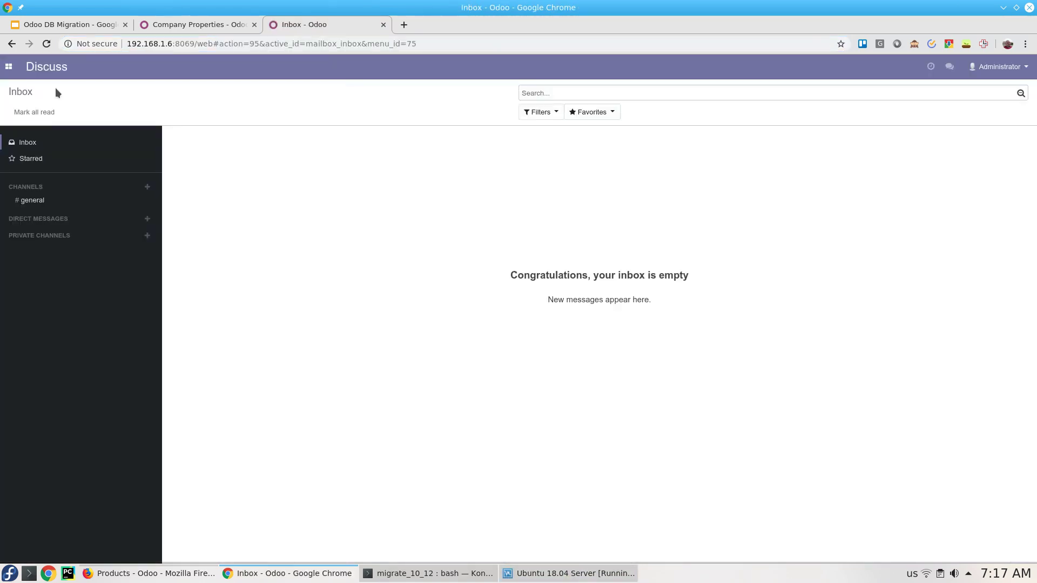
Step: Show the remote Sales Customers list, still empty before migration
click(9, 66)
click(22, 103)
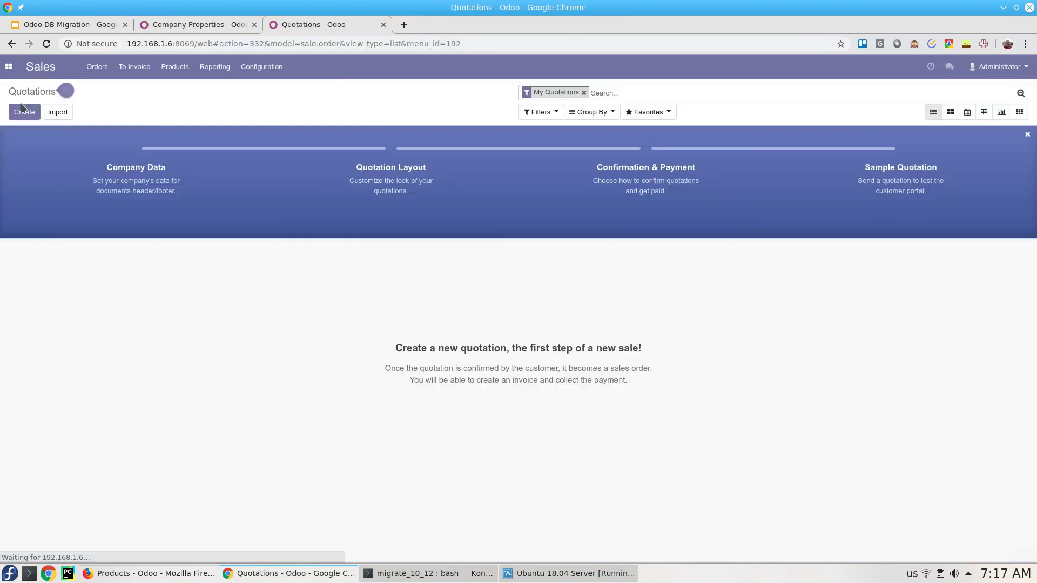
click(583, 92)
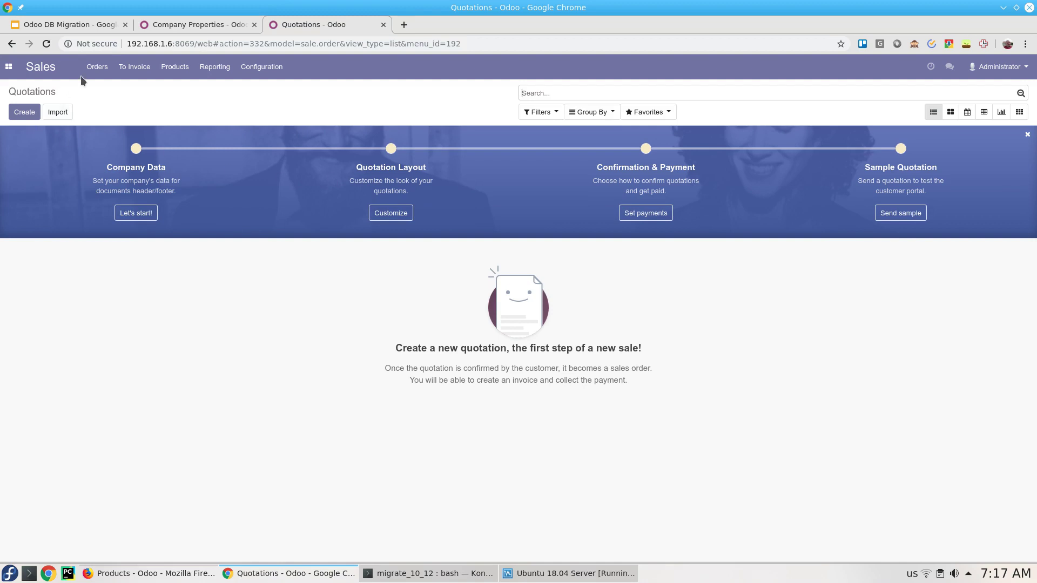
click(97, 66)
click(110, 130)
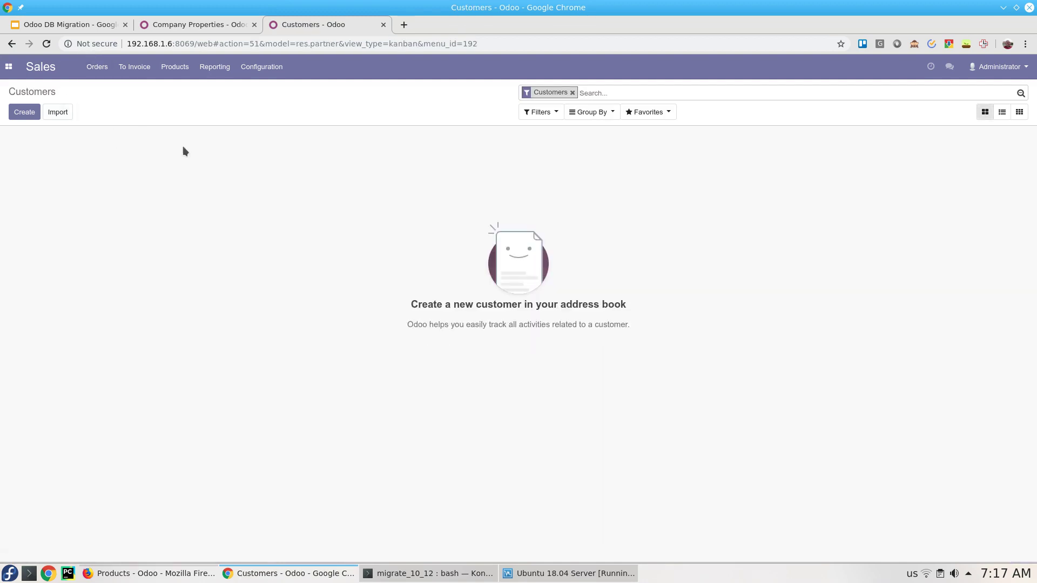
click(464, 573)
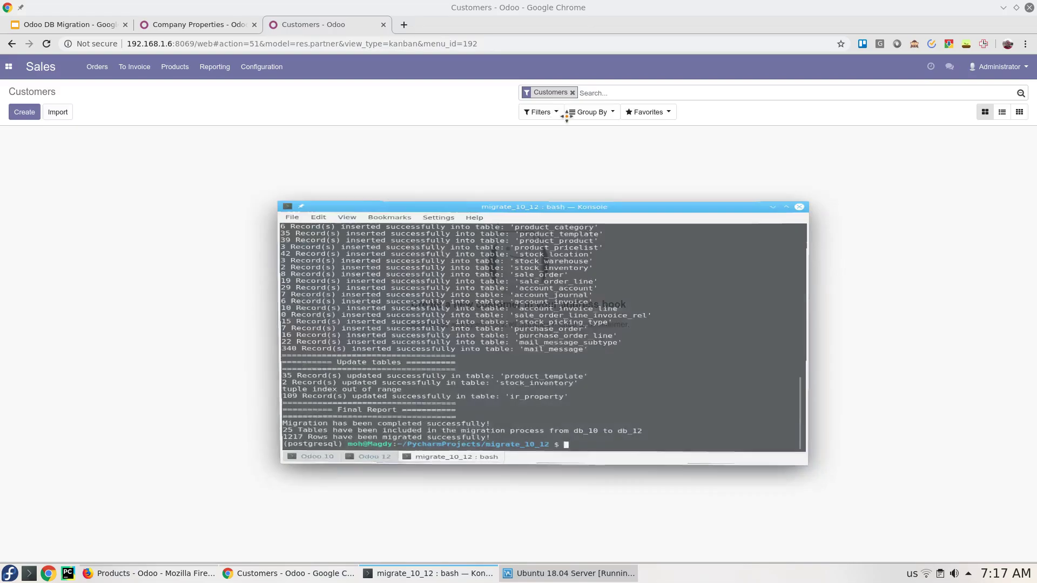
Step: Run python migrate_10_12_remote.py and highlight its db_10-to-db_12 connection output
text(python migrate_10_12)
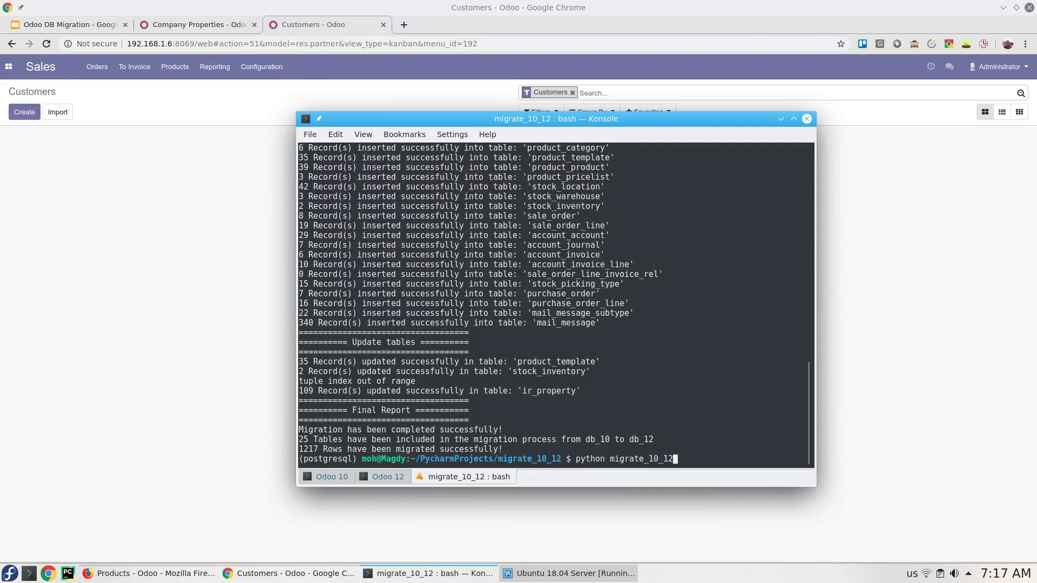
text(_)
key(Tab)
key(Return)
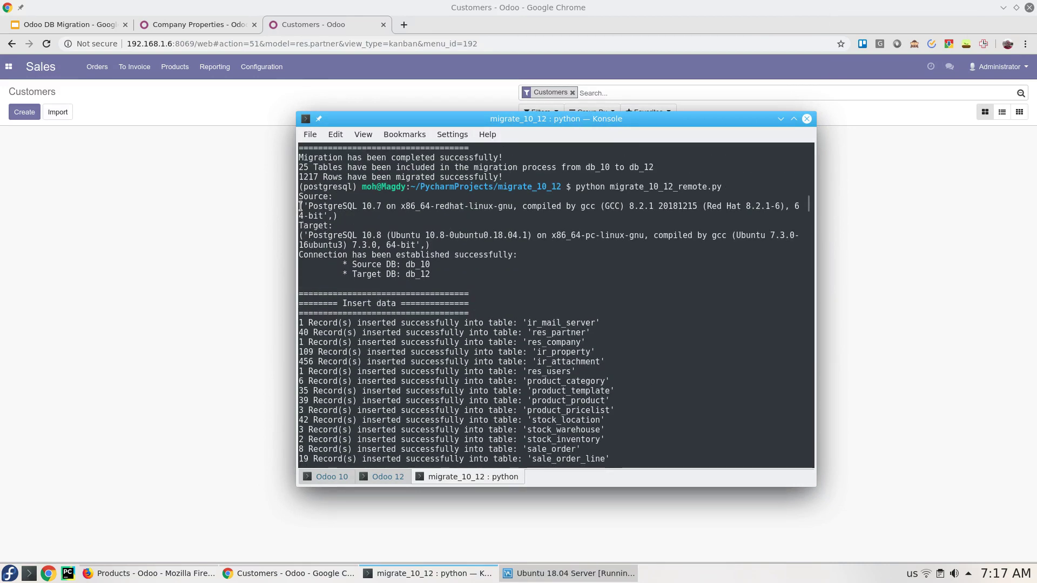
drag(296, 205, 382, 218)
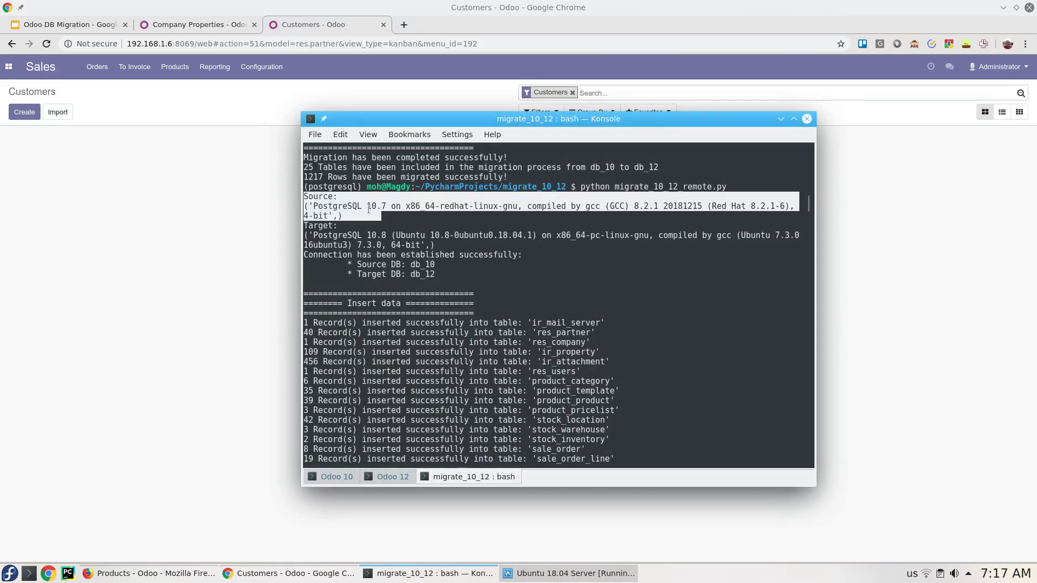
drag(303, 225, 303, 255)
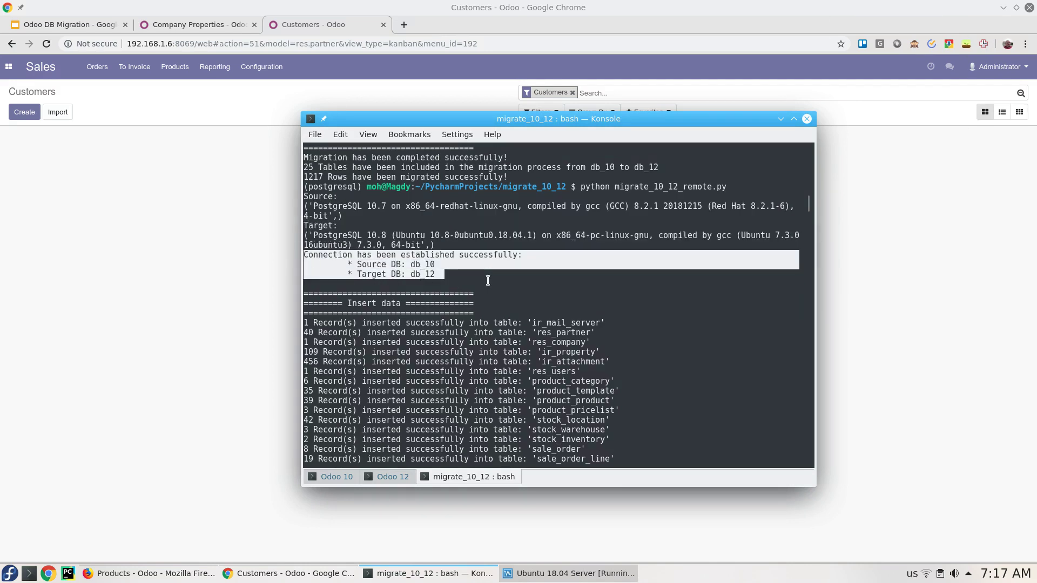
click(780, 119)
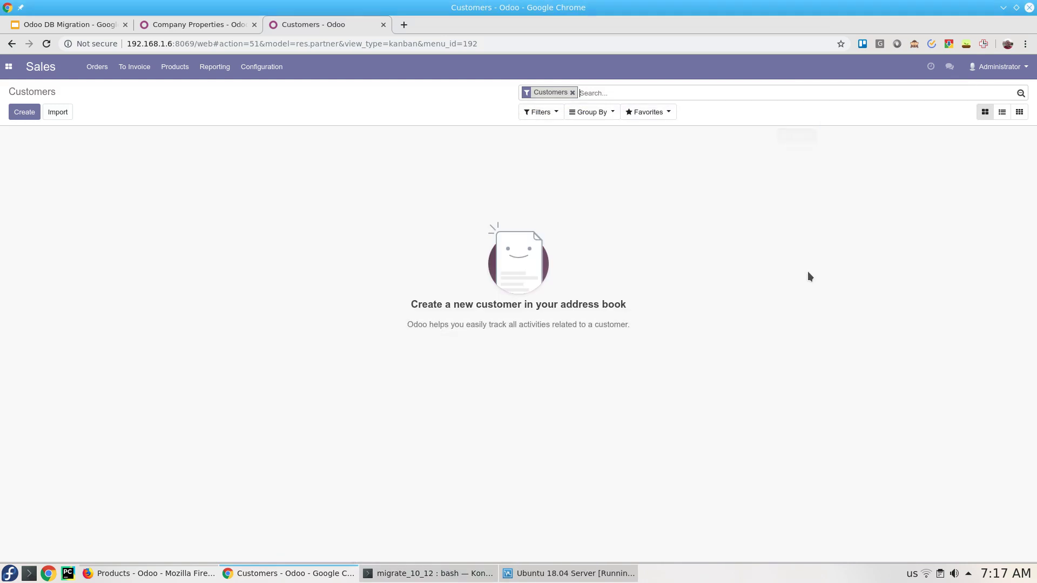
Step: Show the remote server's 41 migrated contacts and 35 migrated products
click(572, 93)
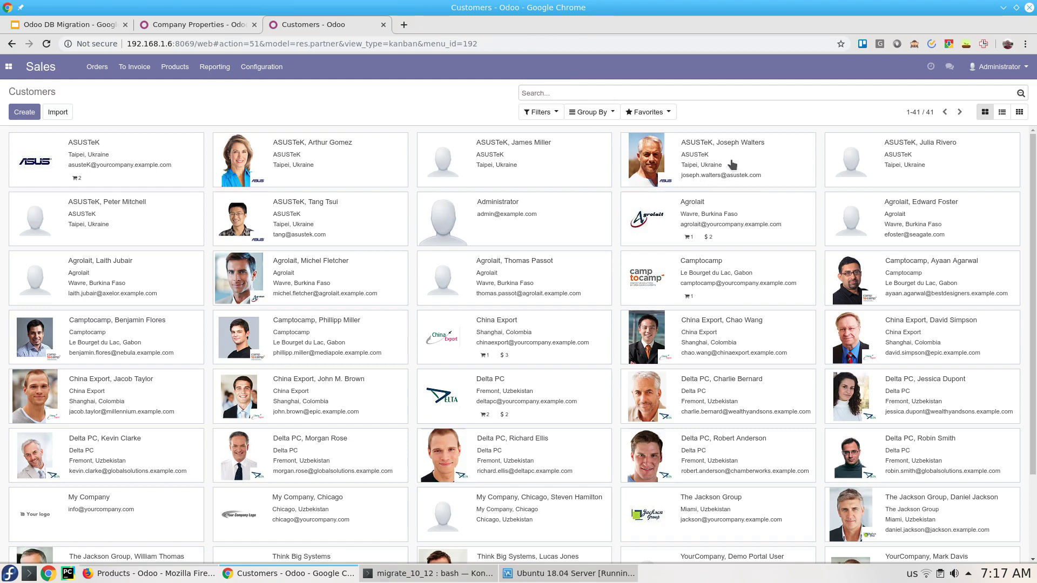
click(97, 66)
click(169, 72)
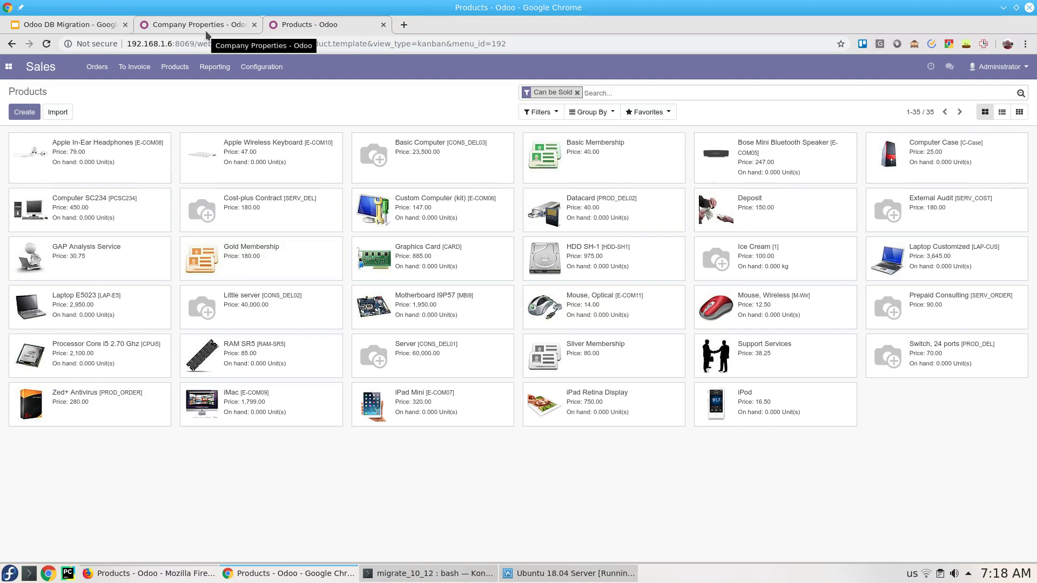
click(432, 575)
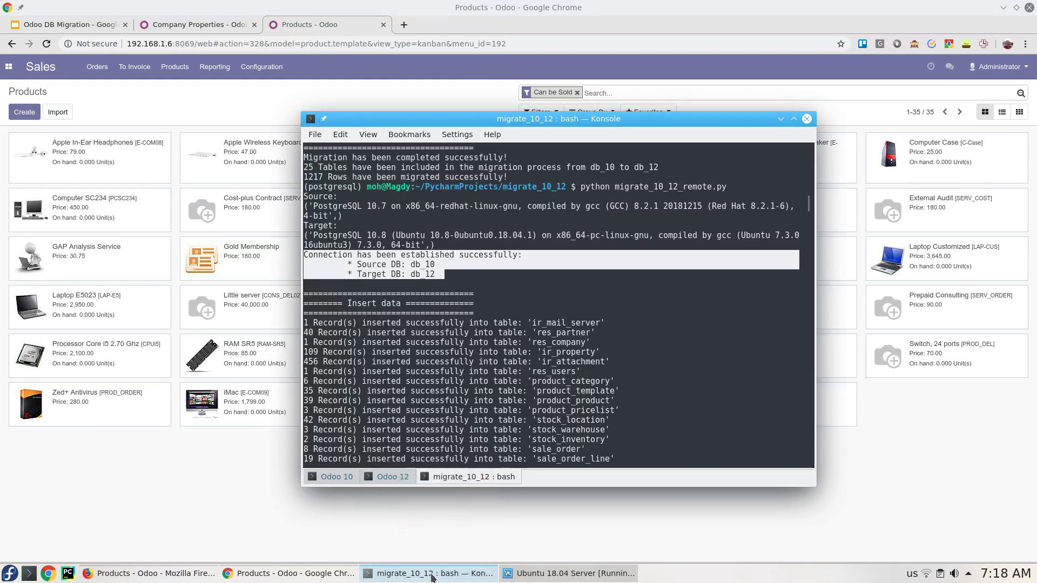
click(432, 575)
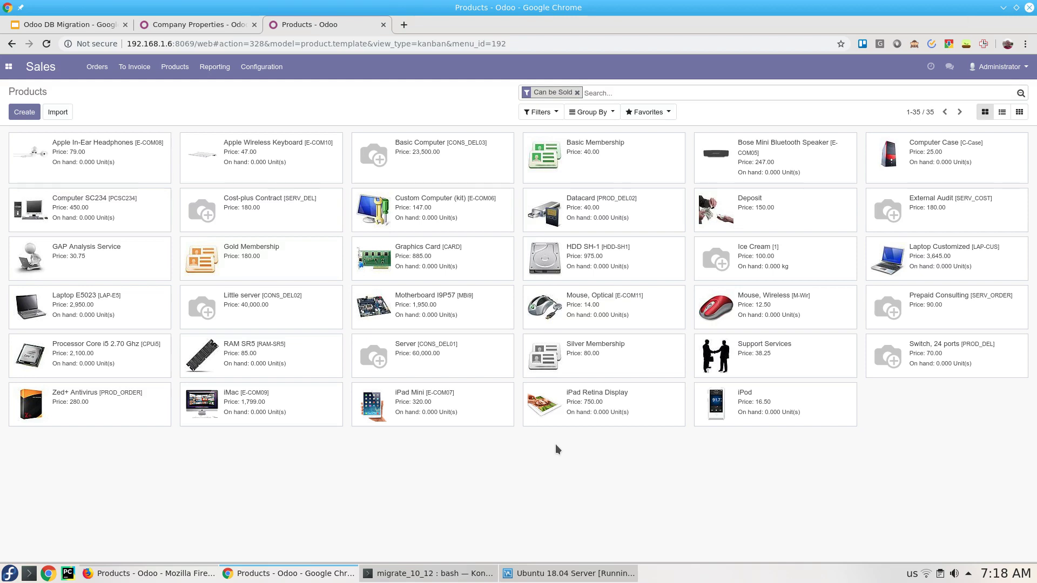
Step: Present the Google Slides deck starting from the Contact me slide
click(74, 24)
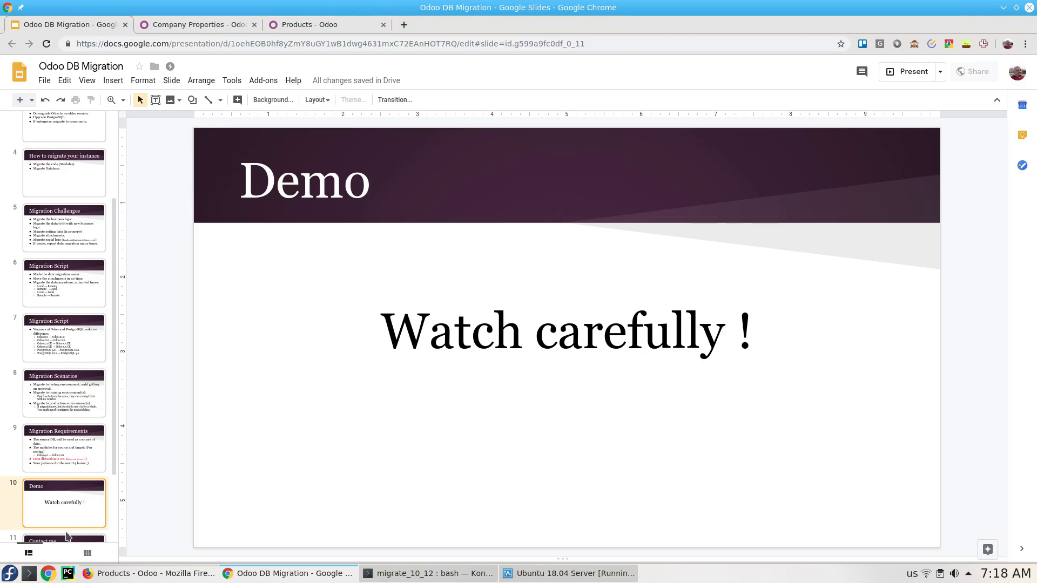
scroll(67, 537, down, 1)
click(84, 527)
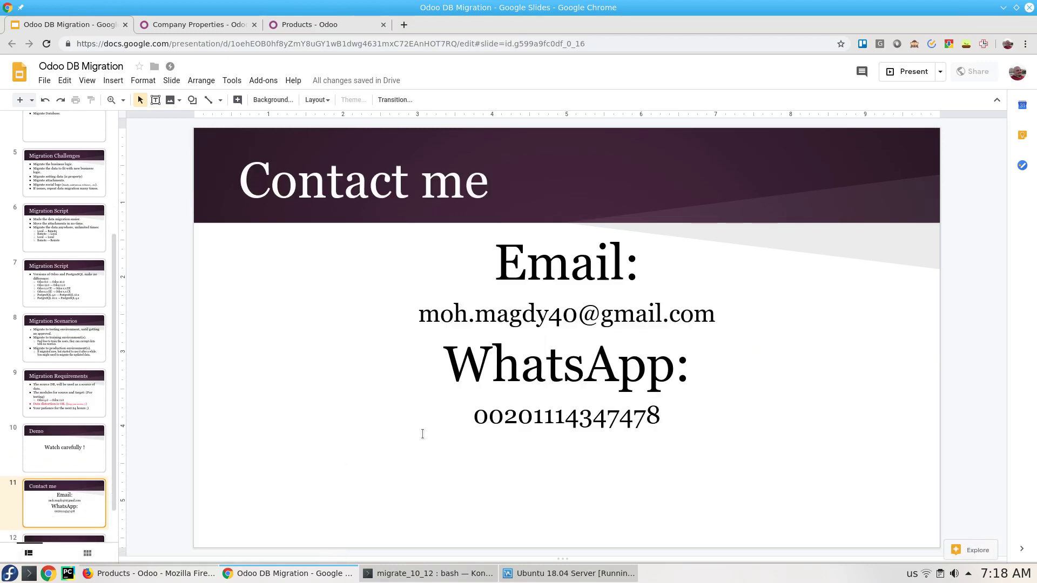
click(900, 75)
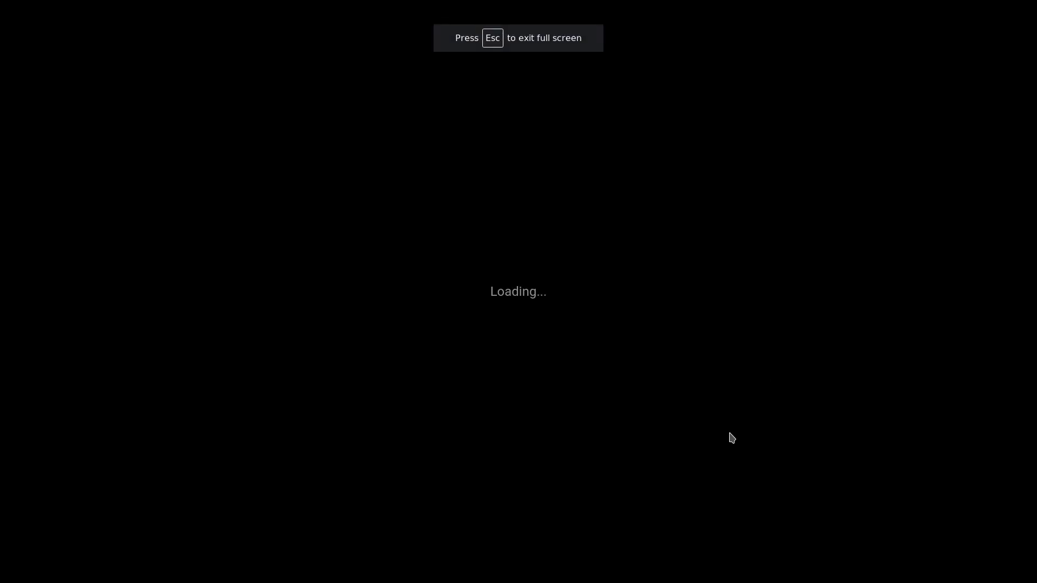